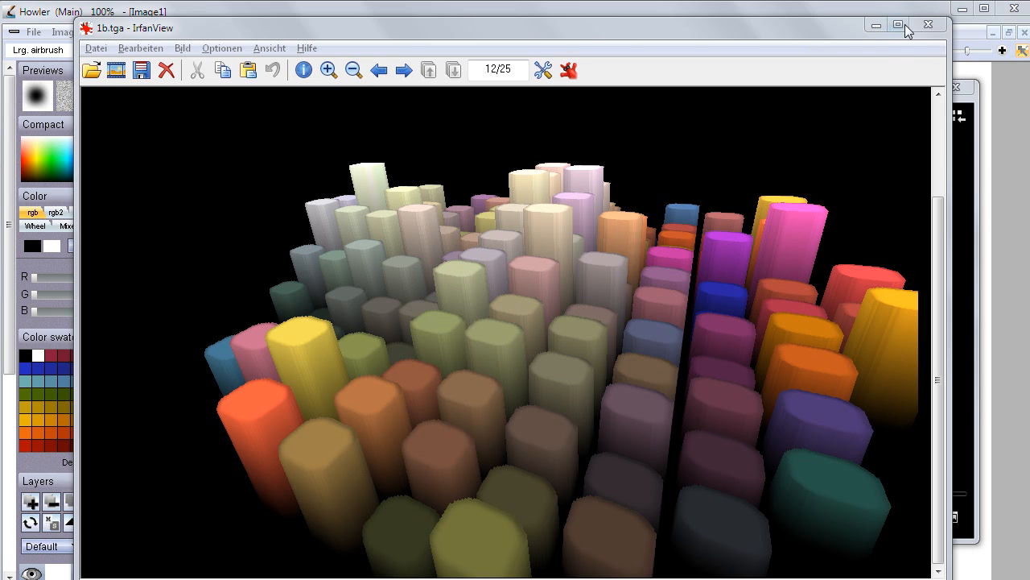
Step: Minimize the reference image and play the sample column animation in the media player, closing it when done
click(875, 24)
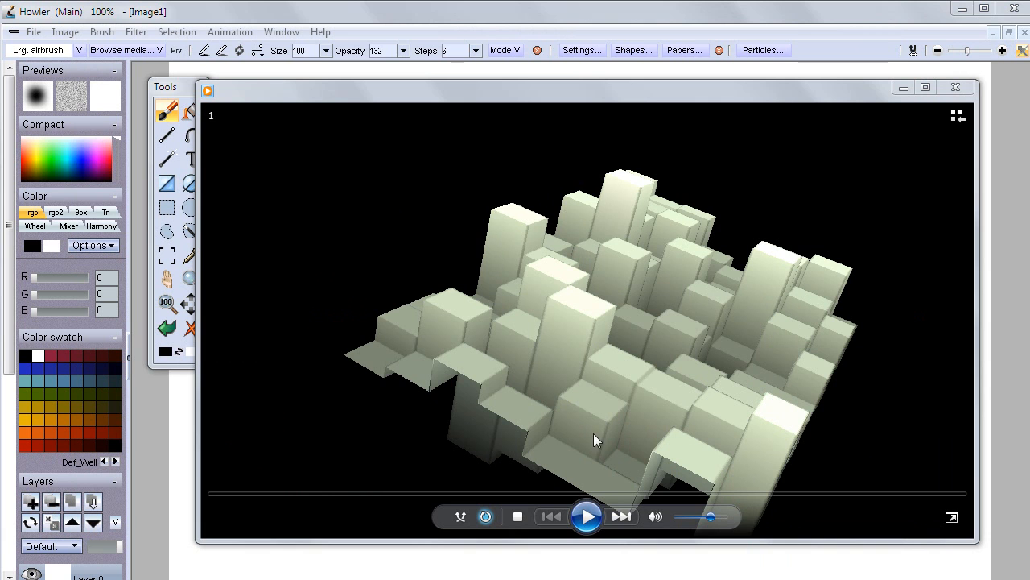
click(586, 517)
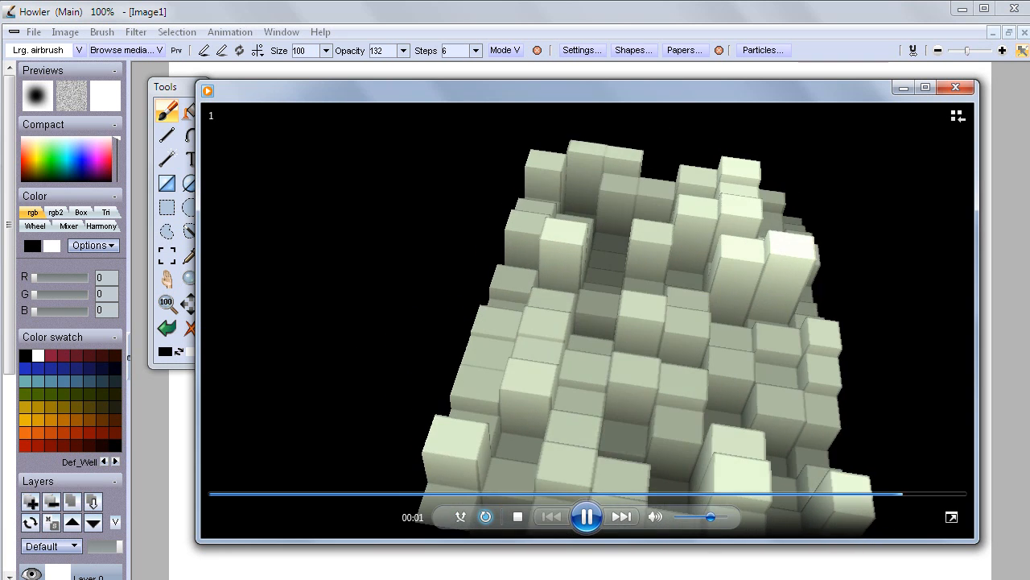
click(957, 87)
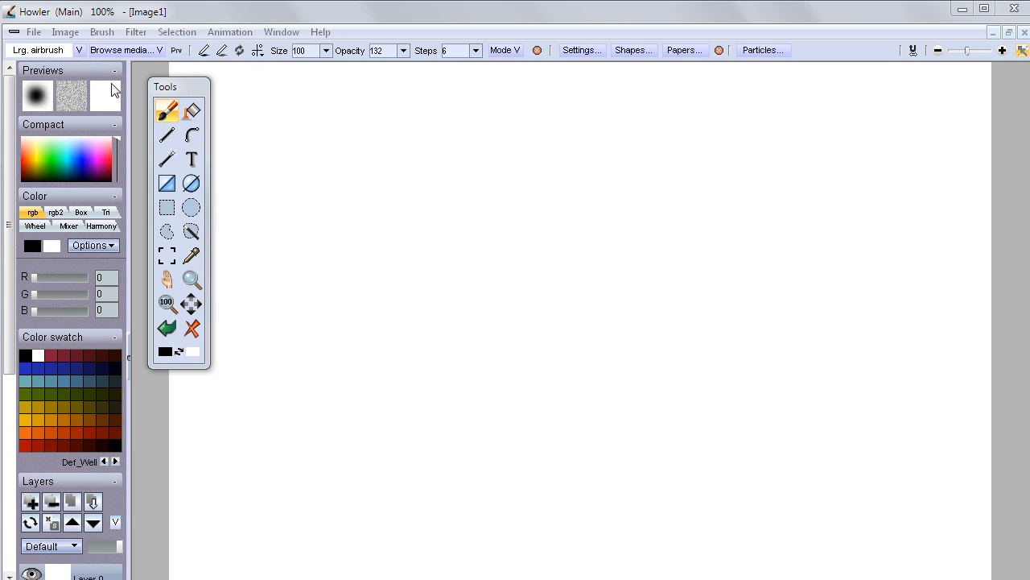
Step: Create a new blank image using the 640 x 360 - 360p size preset, discarding the current image
click(33, 32)
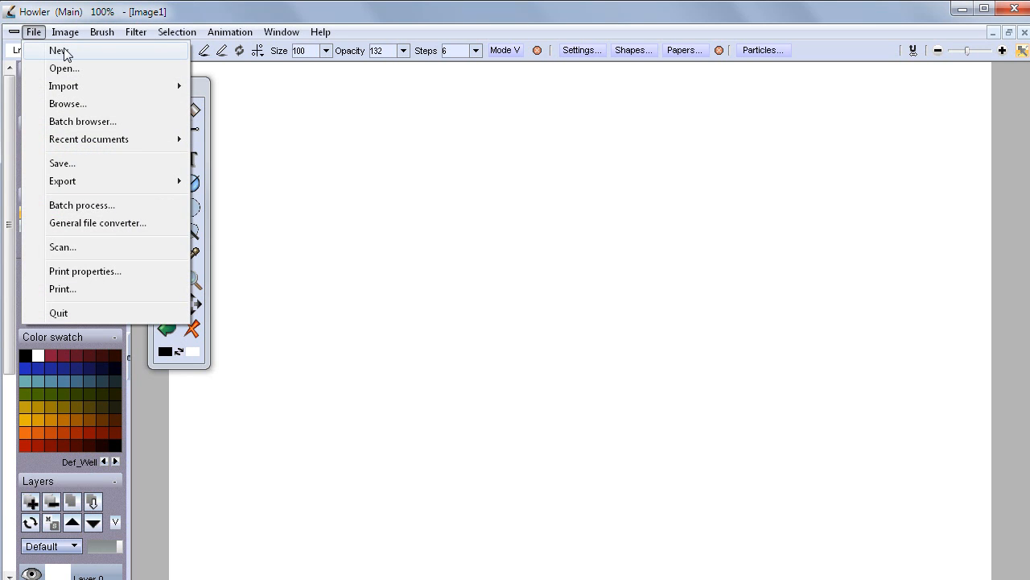
click(86, 51)
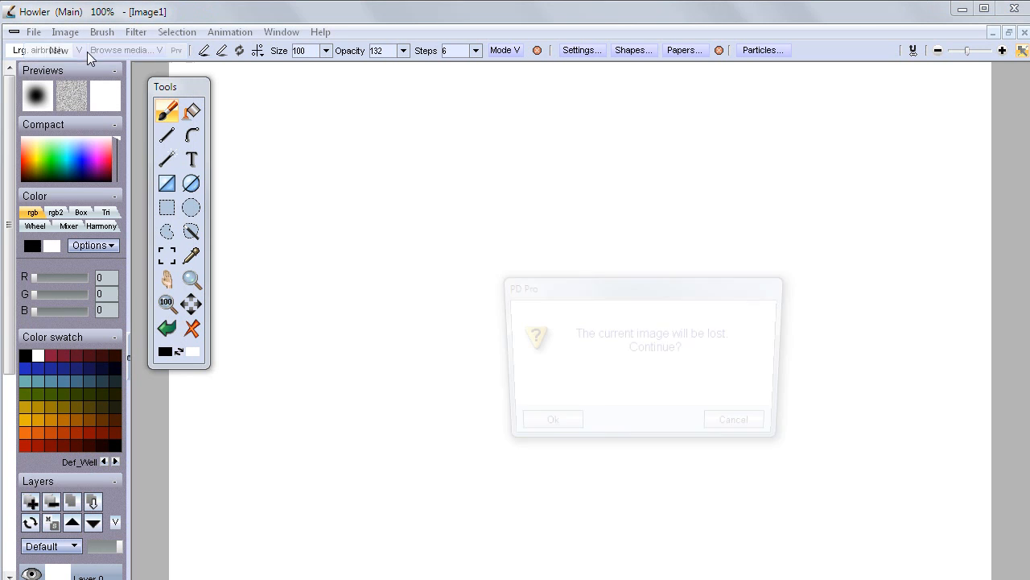
click(557, 428)
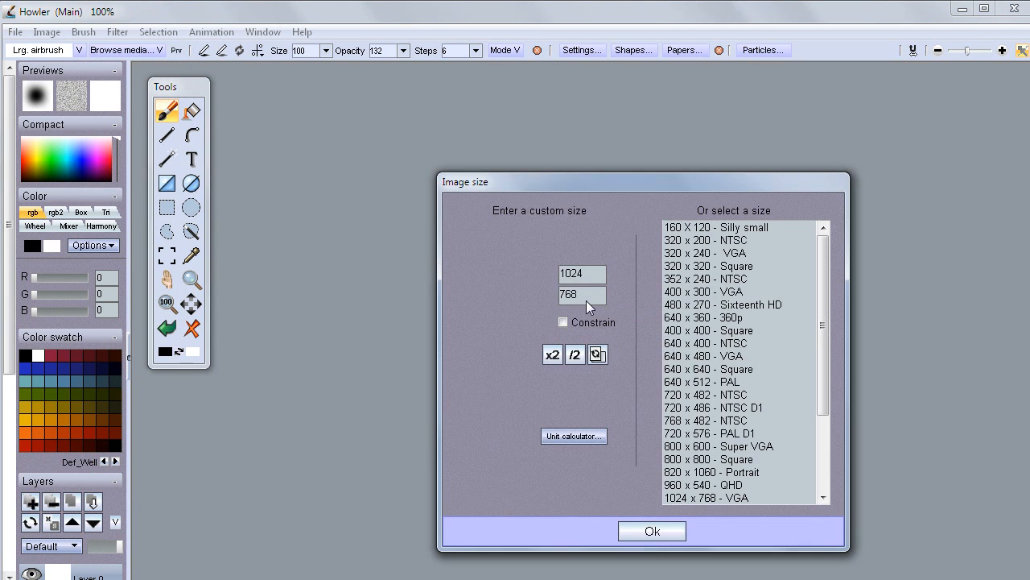
click(687, 318)
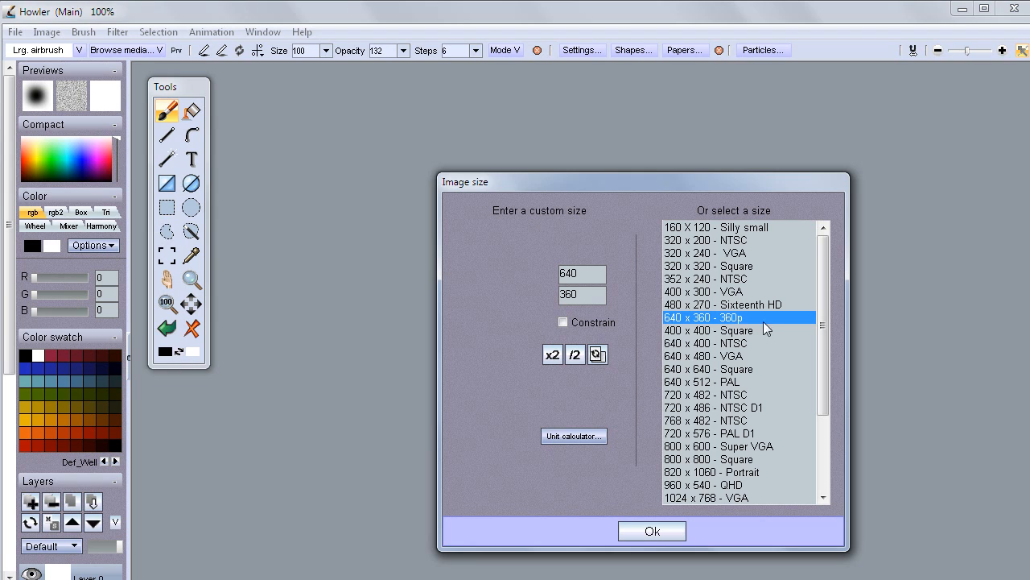
click(652, 533)
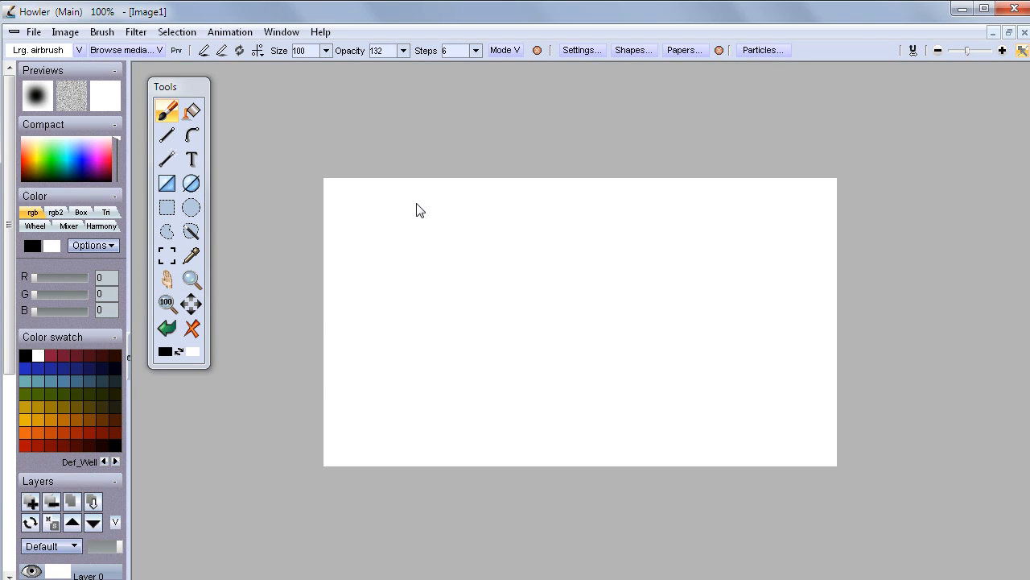
Step: Open the settings for creating a new animation from the blank image
click(229, 32)
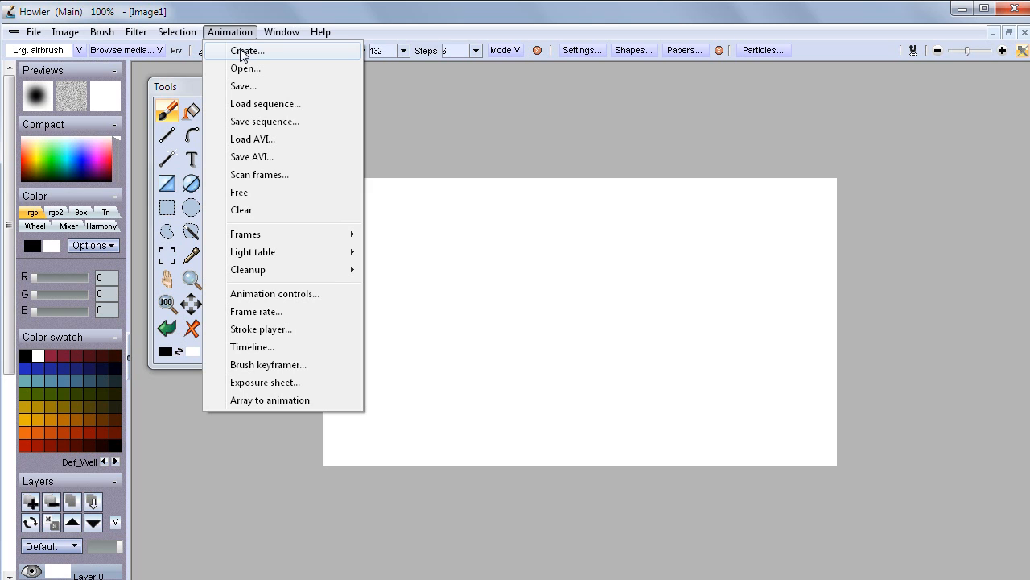
click(243, 52)
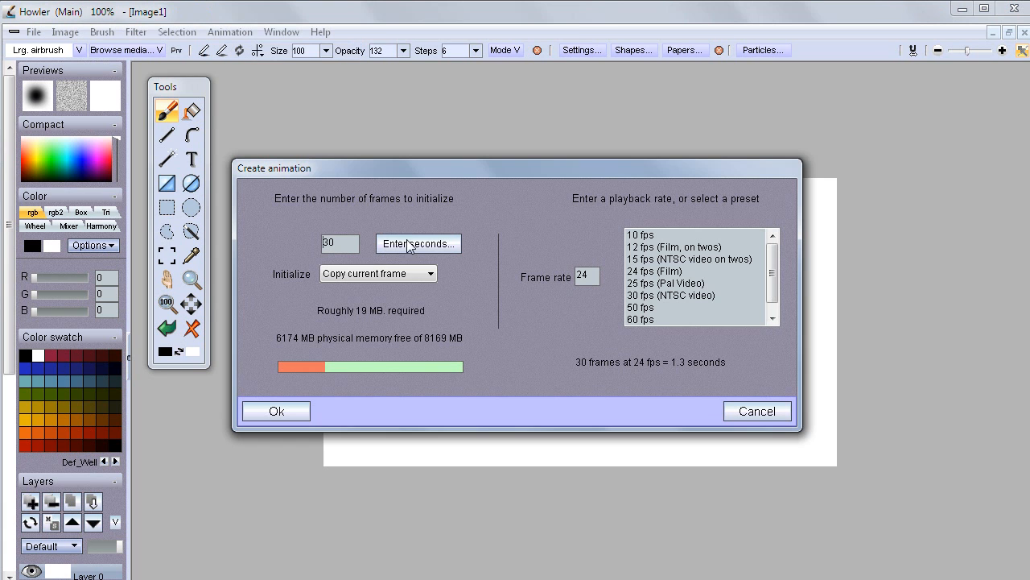
Step: Set the new animation's length to 5 seconds at 24 fps
click(402, 245)
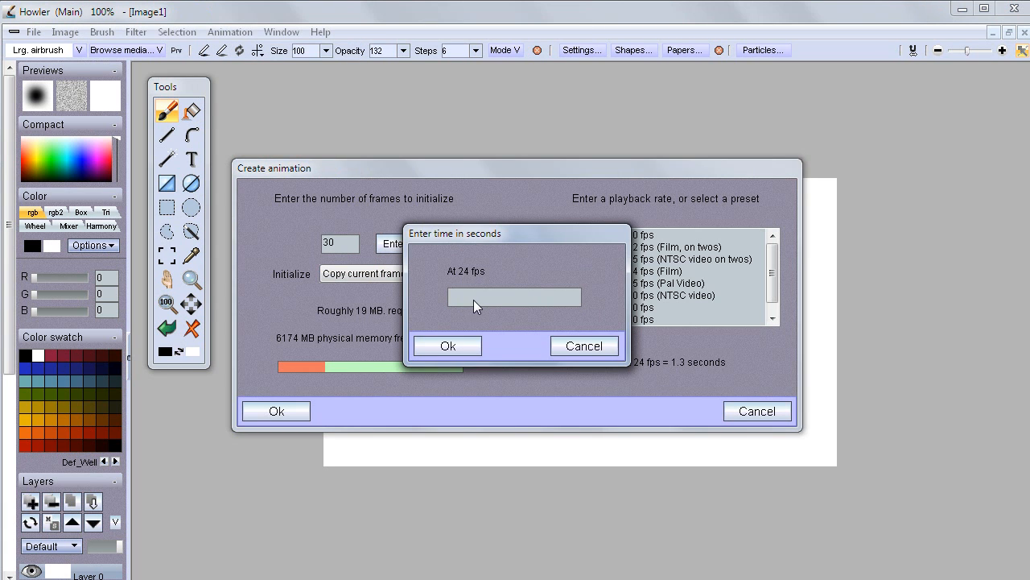
text(5)
click(448, 346)
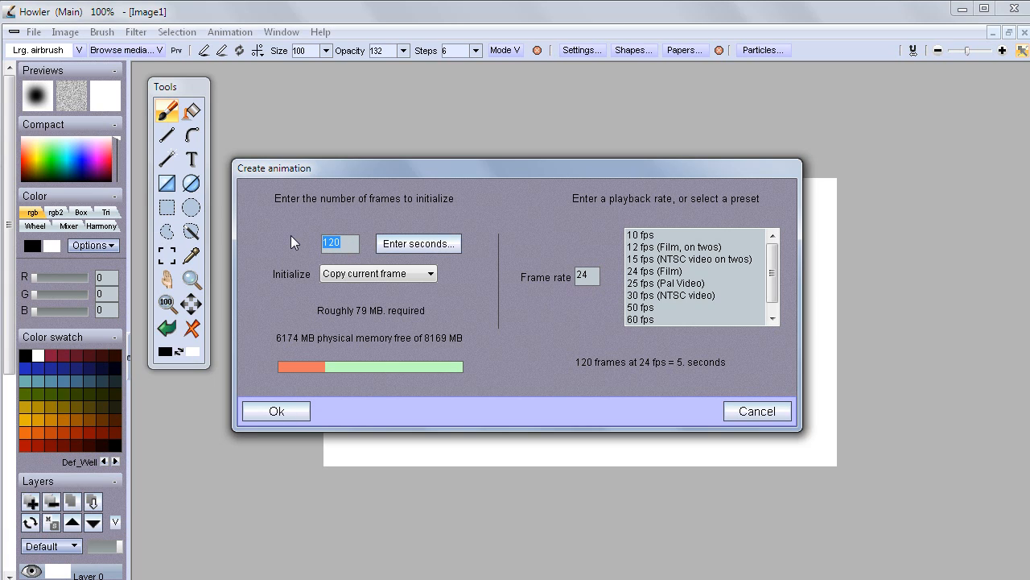
Step: Create the animation with 30 frames at 24 fps and move the tool palette off the animation controls
text(30)
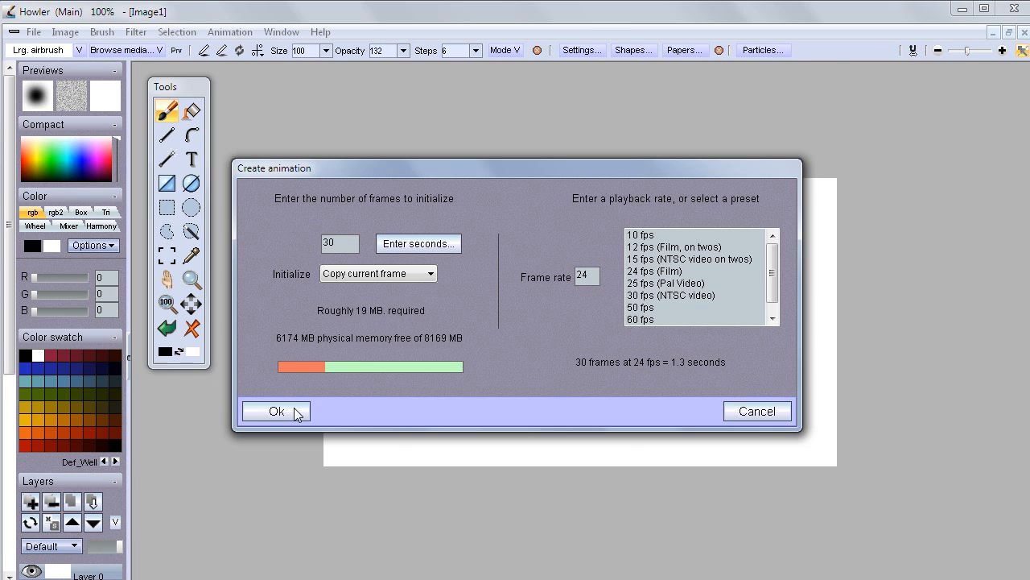
click(297, 412)
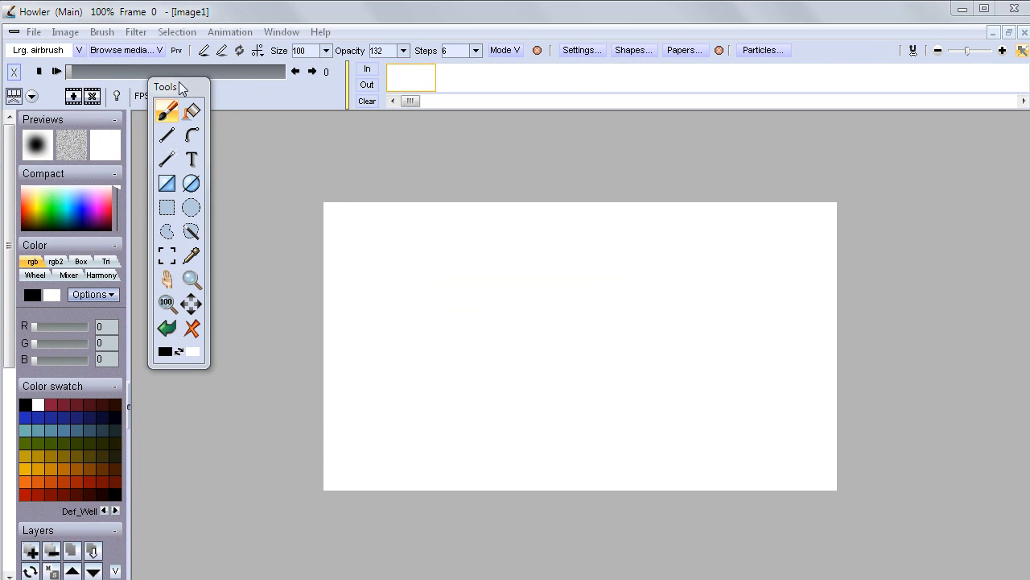
drag(184, 91, 184, 175)
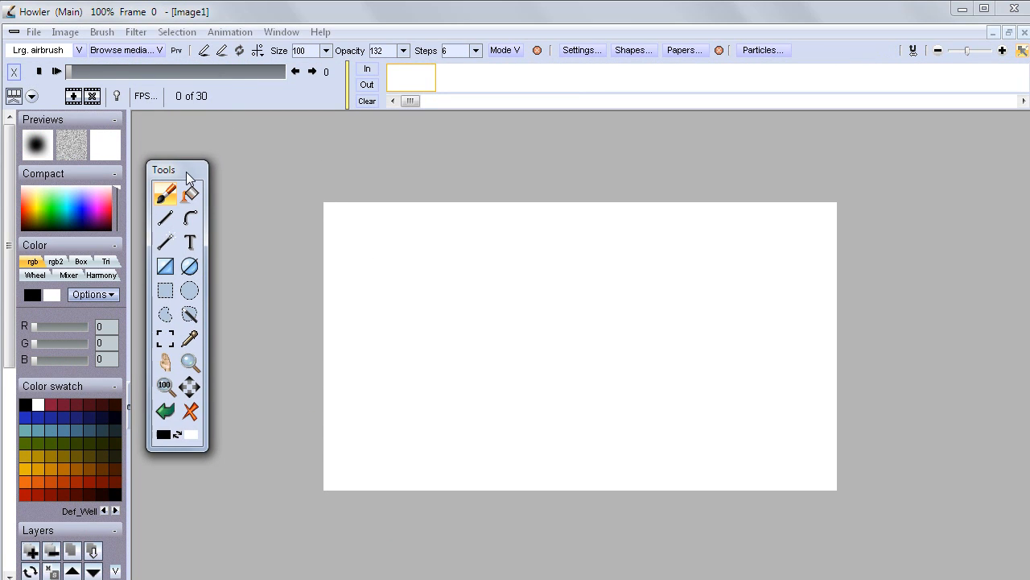
Step: Open the timeline editor and arrange it, the canvas and the tool palette so the image stays in view
click(237, 33)
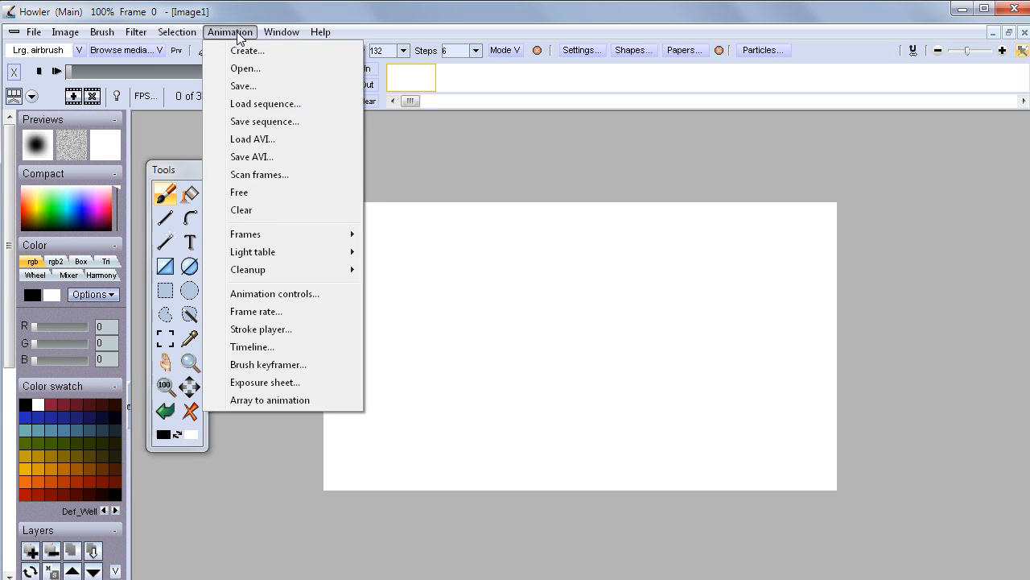
click(252, 347)
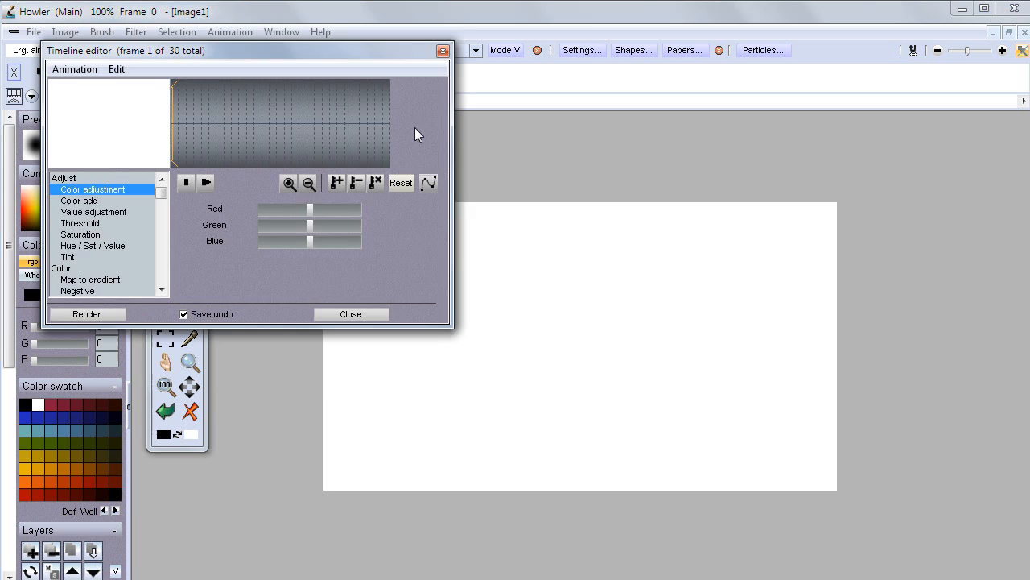
drag(341, 48, 902, 24)
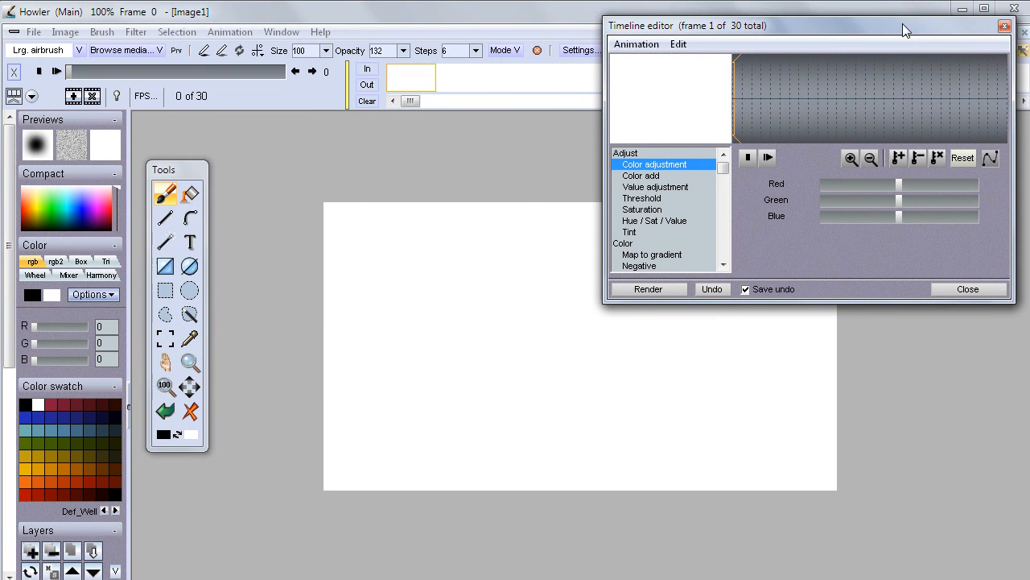
drag(672, 411, 483, 475)
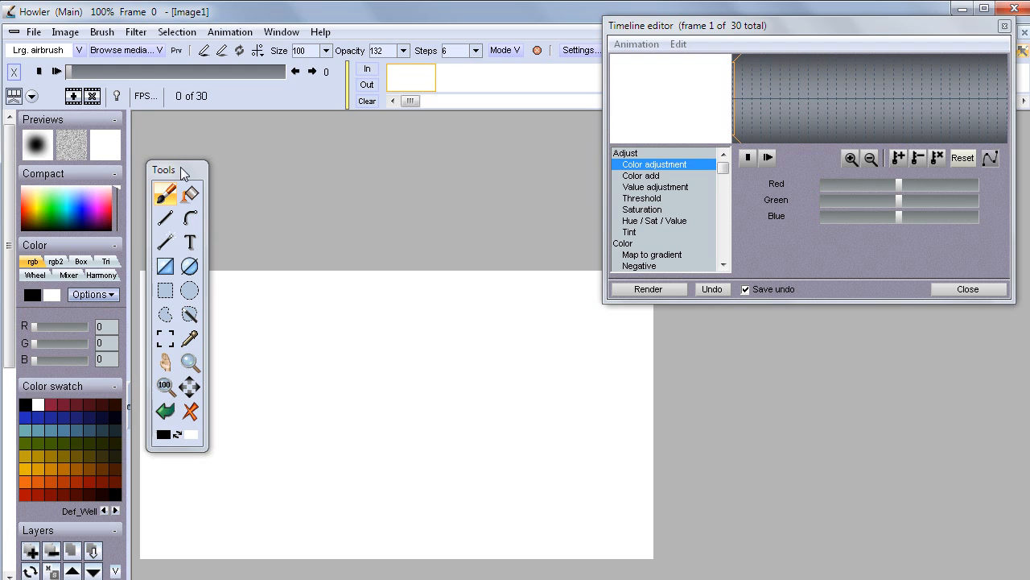
drag(192, 174, 172, 133)
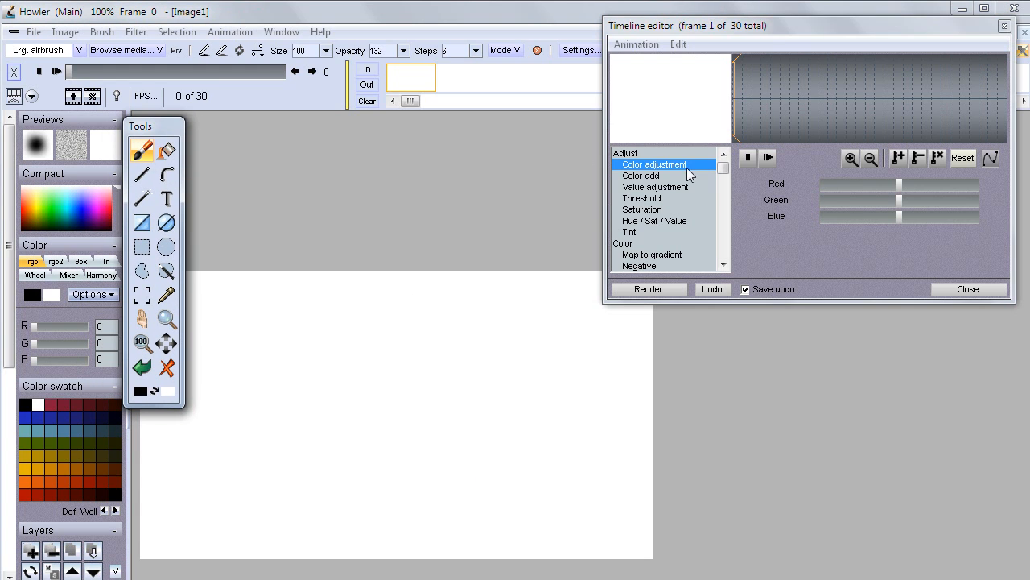
Step: Enlarge the timeline editor and select the animated Perlin noise effect
mouse_move(730, 165)
mouse_down()
mouse_move(729, 252)
mouse_move(795, 540)
mouse_move(773, 541)
mouse_up()
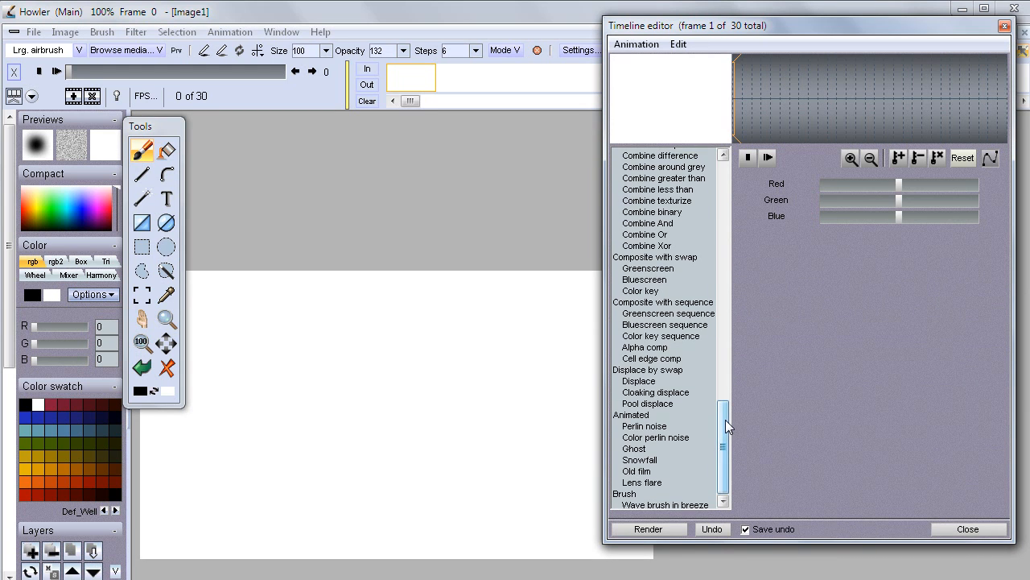
click(643, 425)
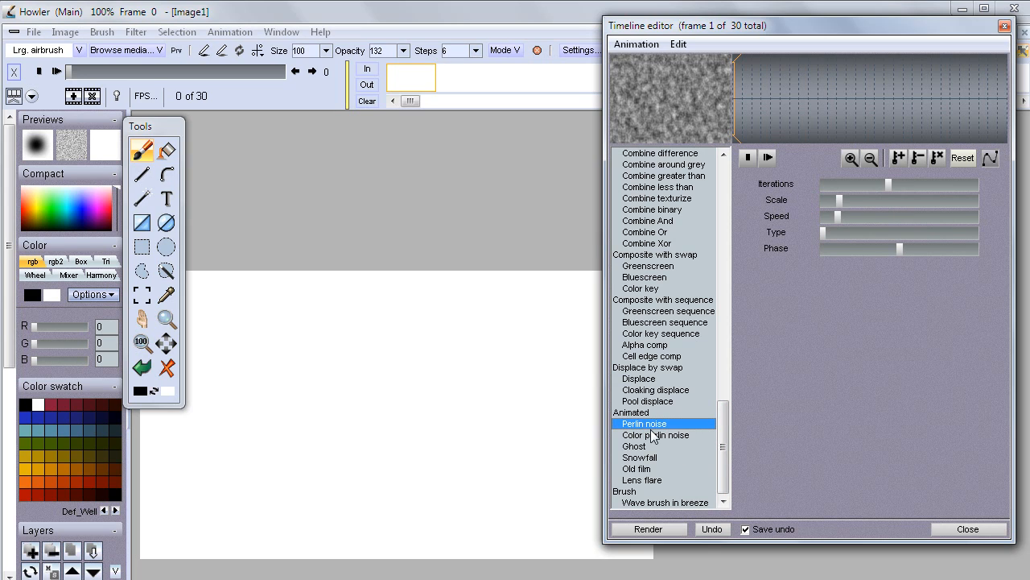
Step: Try the Color perlin noise effect at several frames with its scale at 5
click(688, 435)
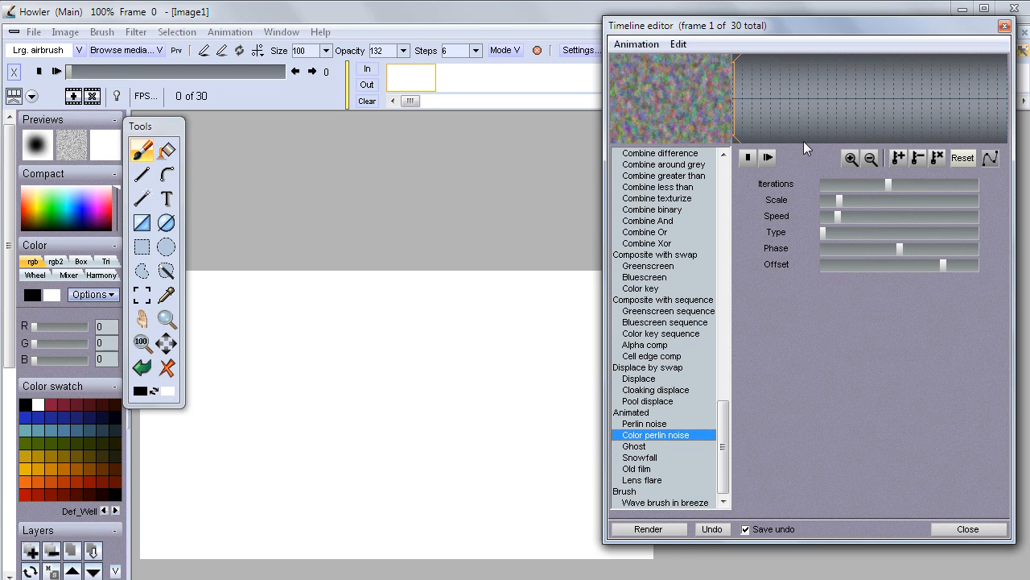
click(781, 124)
click(818, 125)
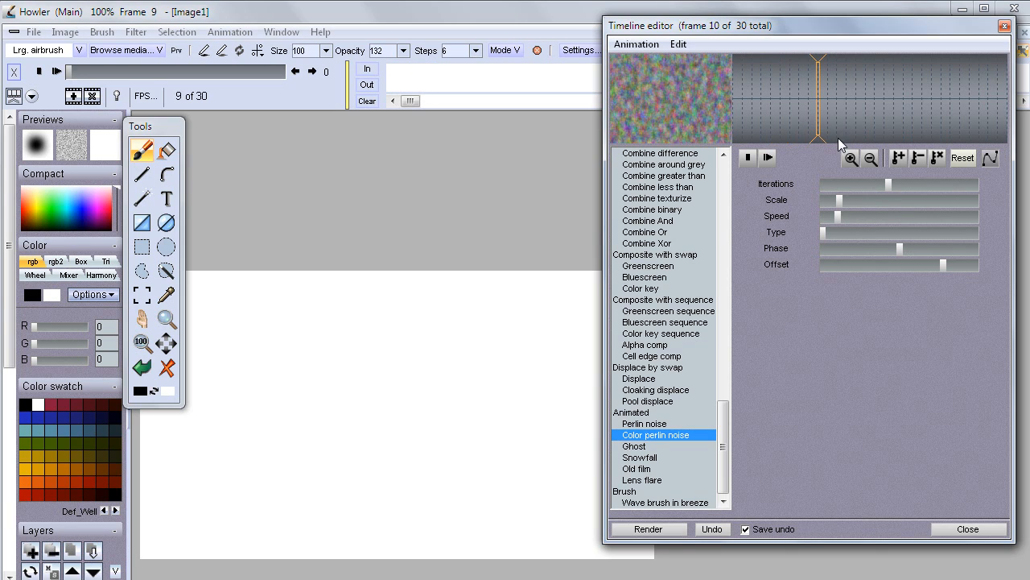
mouse_move(848, 89)
mouse_down()
mouse_move(934, 101)
mouse_move(829, 103)
mouse_up()
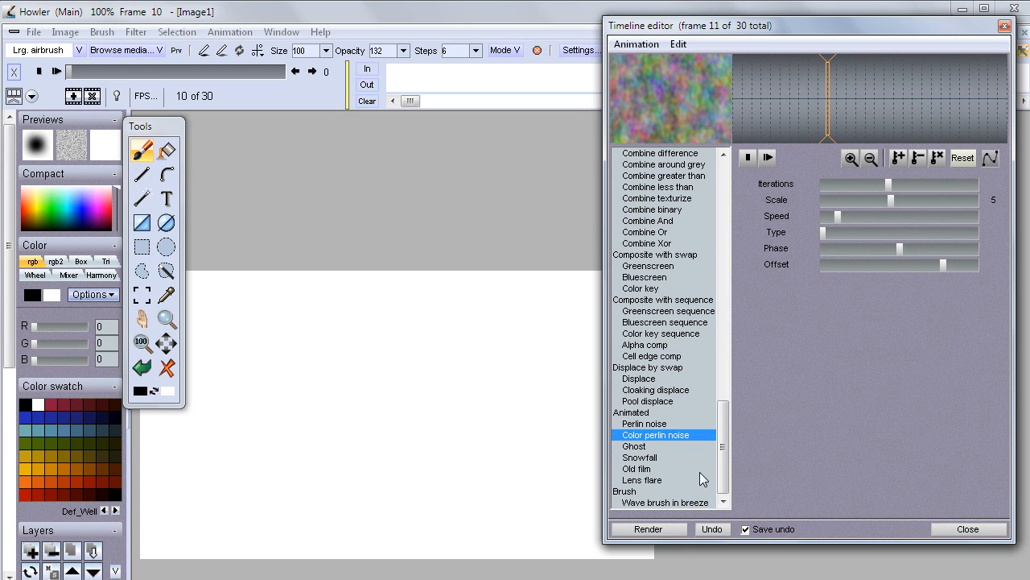
Step: Select the Perlin noise effect and set its scale to 9, type to 2 and speed to 24
click(650, 424)
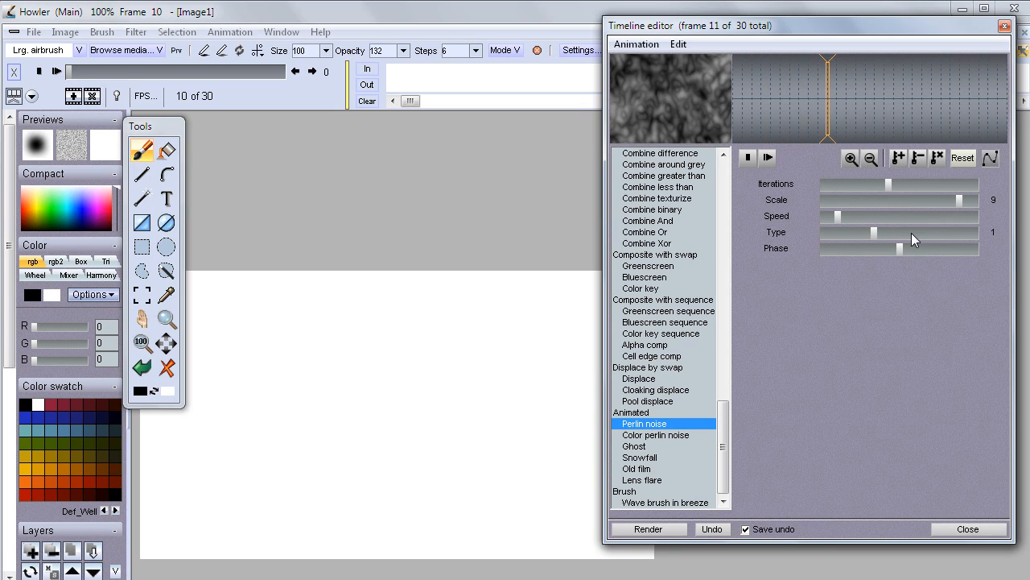
drag(911, 233, 929, 233)
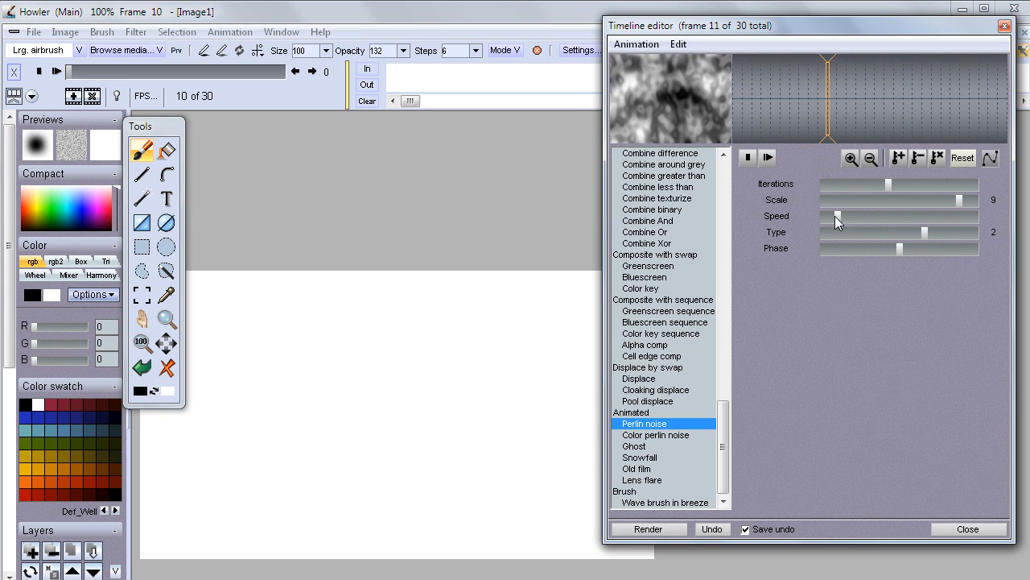
drag(862, 219, 868, 219)
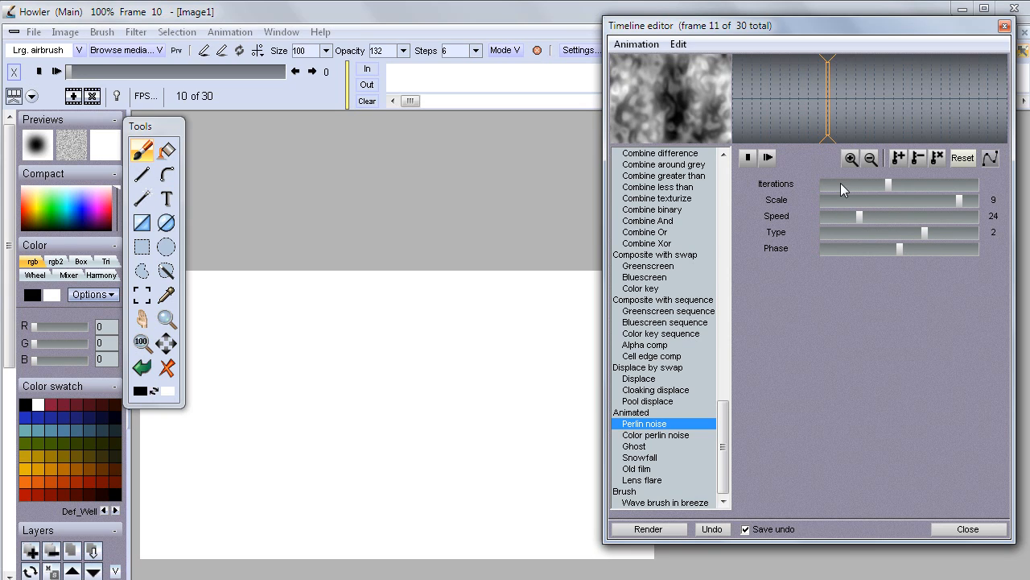
Step: Preview the noise across the timeline, then render it to all frames with undo saving turned off
click(771, 129)
drag(759, 125, 914, 126)
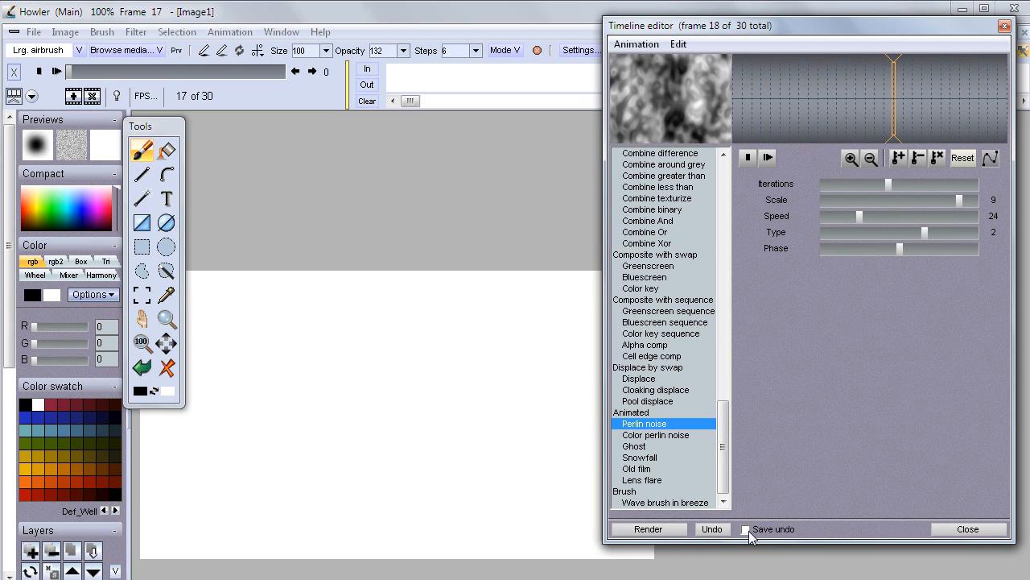
click(657, 531)
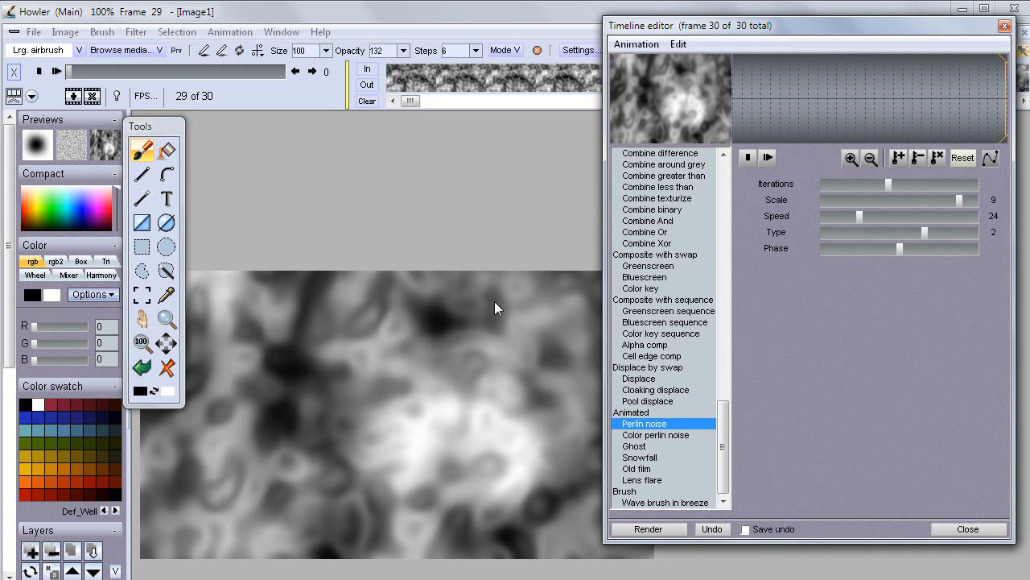
Step: Play back the rendered noise animation with the timeline editor moved aside, then stop it and examine the noise close up
click(54, 71)
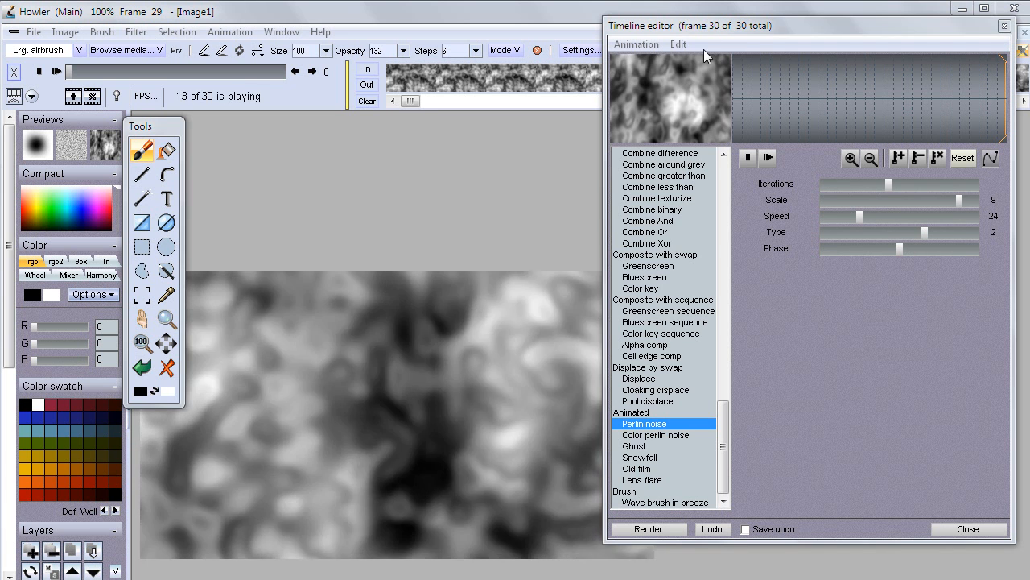
drag(693, 25, 760, 47)
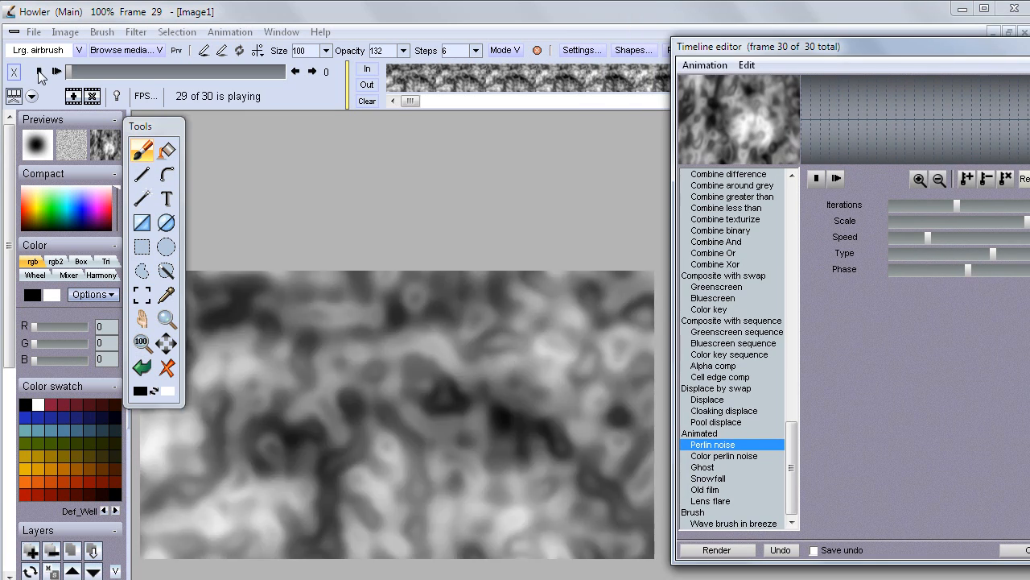
click(39, 71)
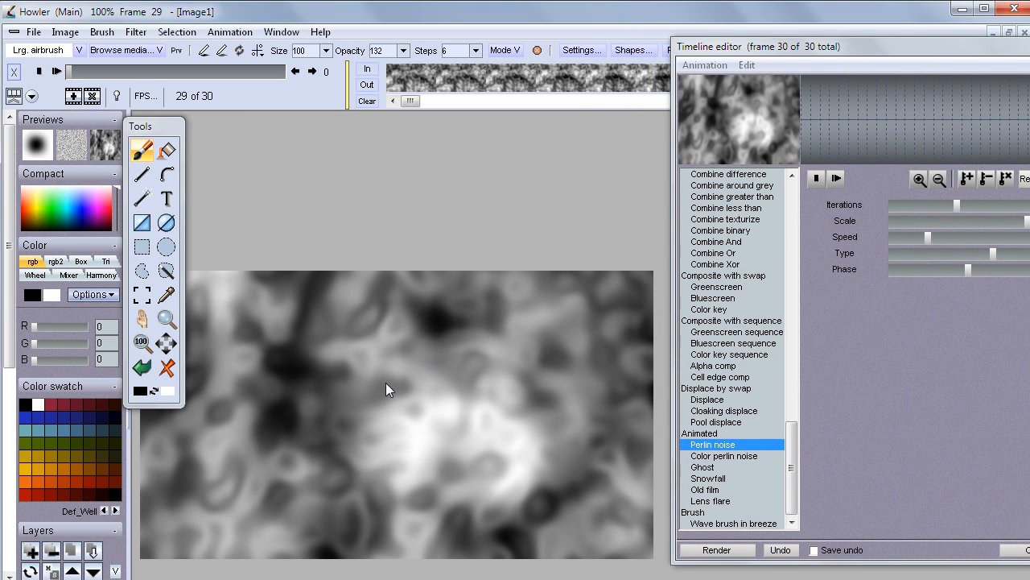
scroll(382, 383, up, 5)
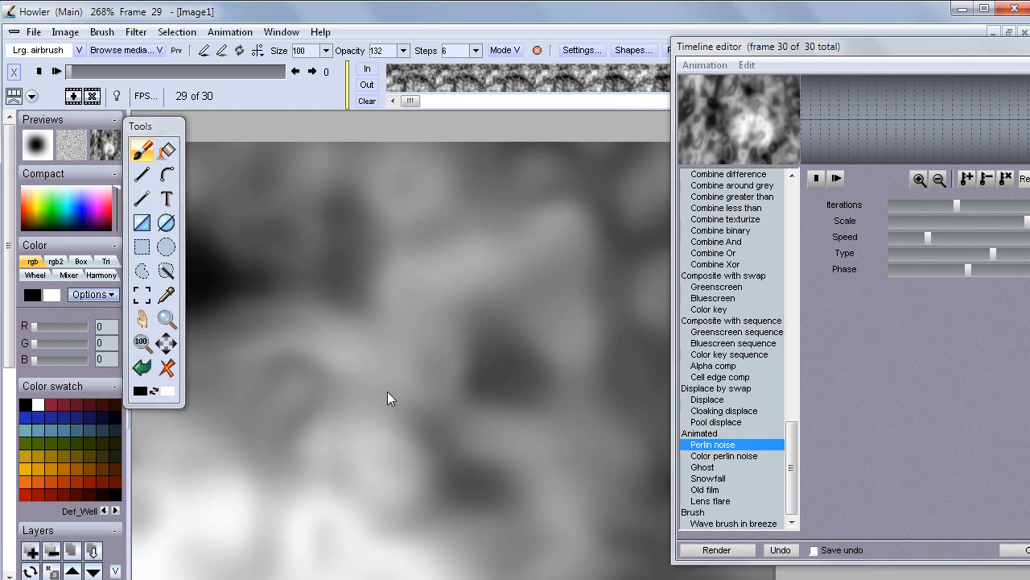
drag(355, 284, 526, 204)
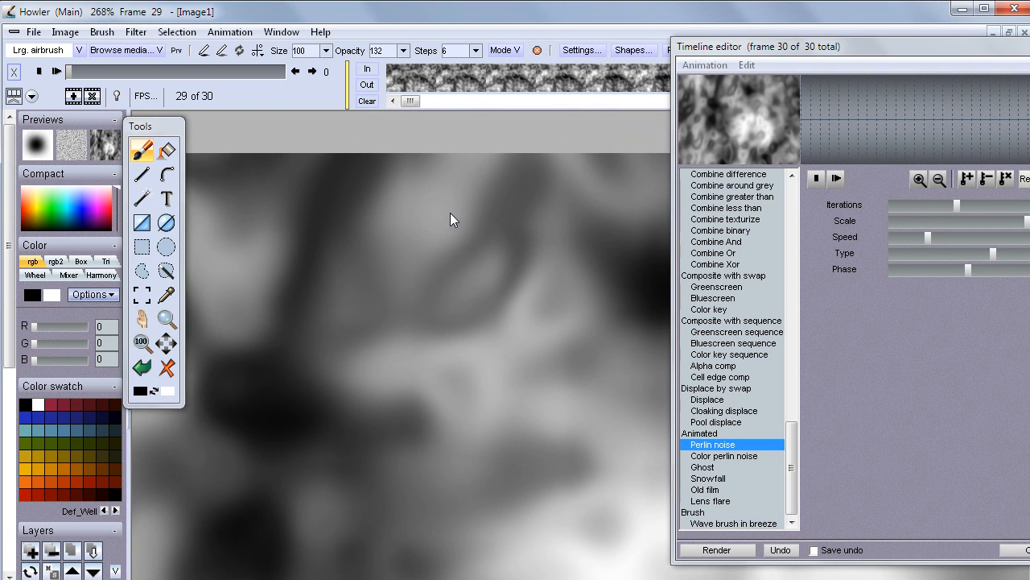
Step: Play the zoomed-in noise animation, stop it, and move the timeline editor and tool palette out of the way
click(56, 71)
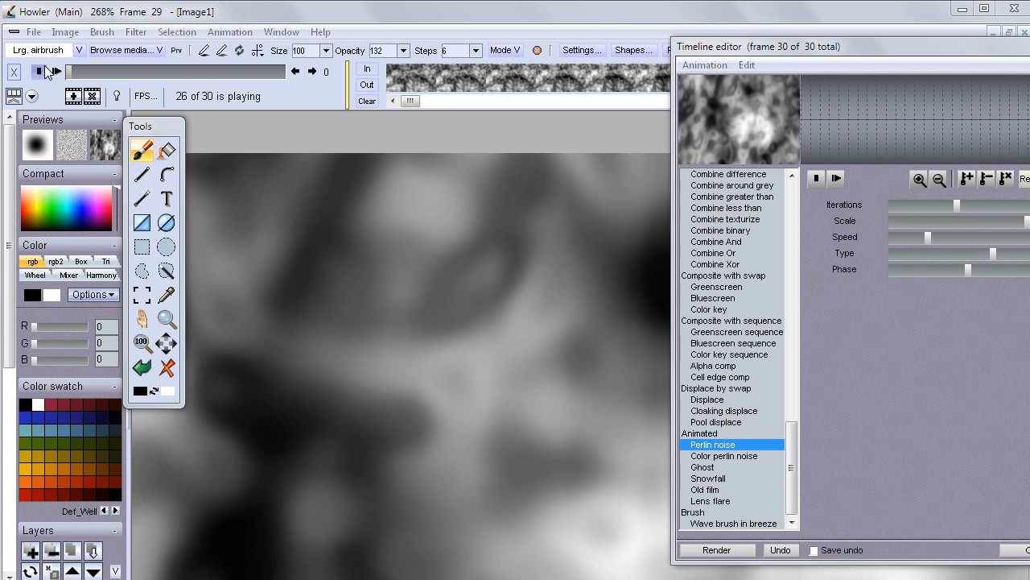
click(39, 73)
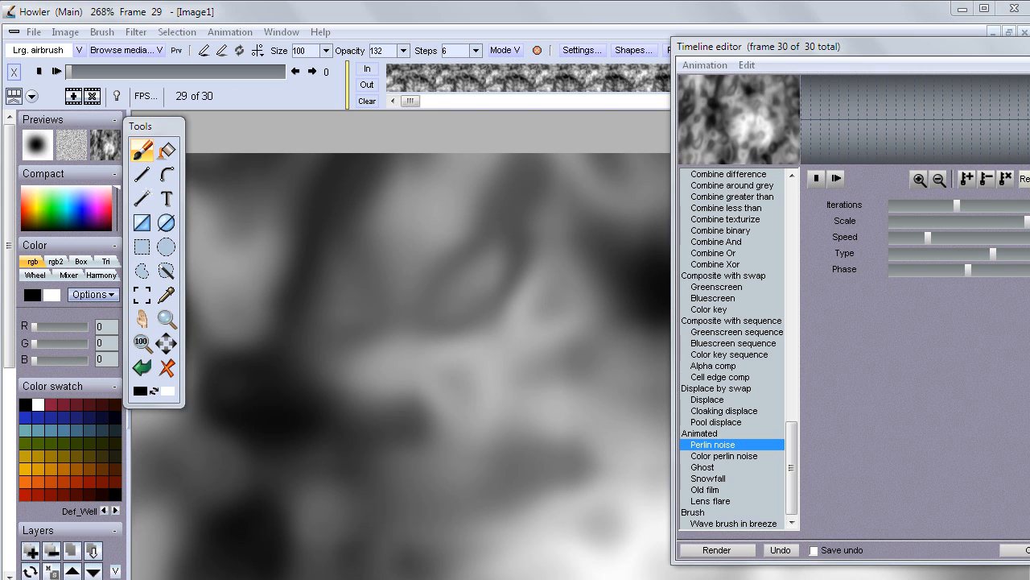
drag(1024, 47, 957, 392)
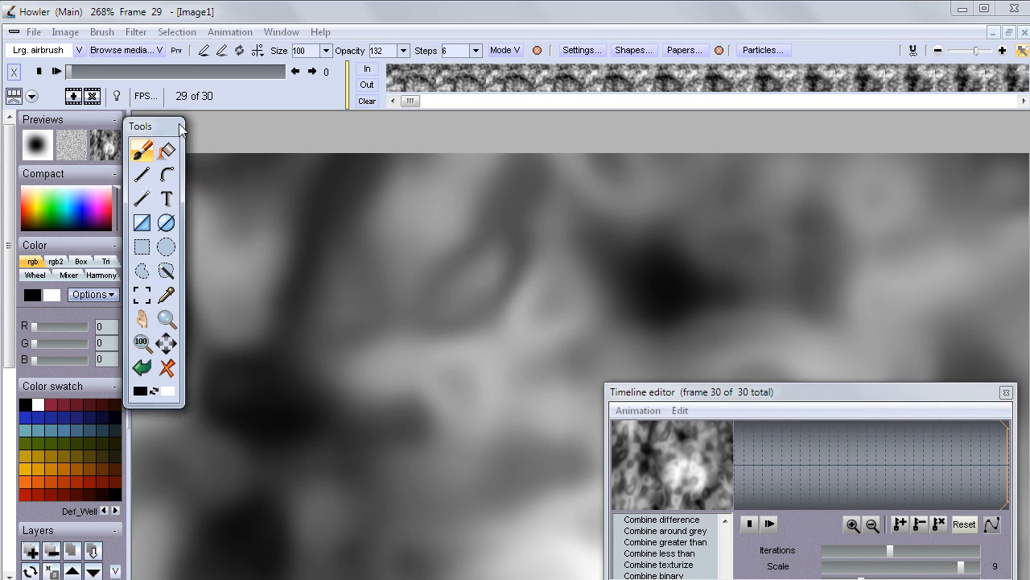
drag(179, 129, 163, 151)
click(134, 32)
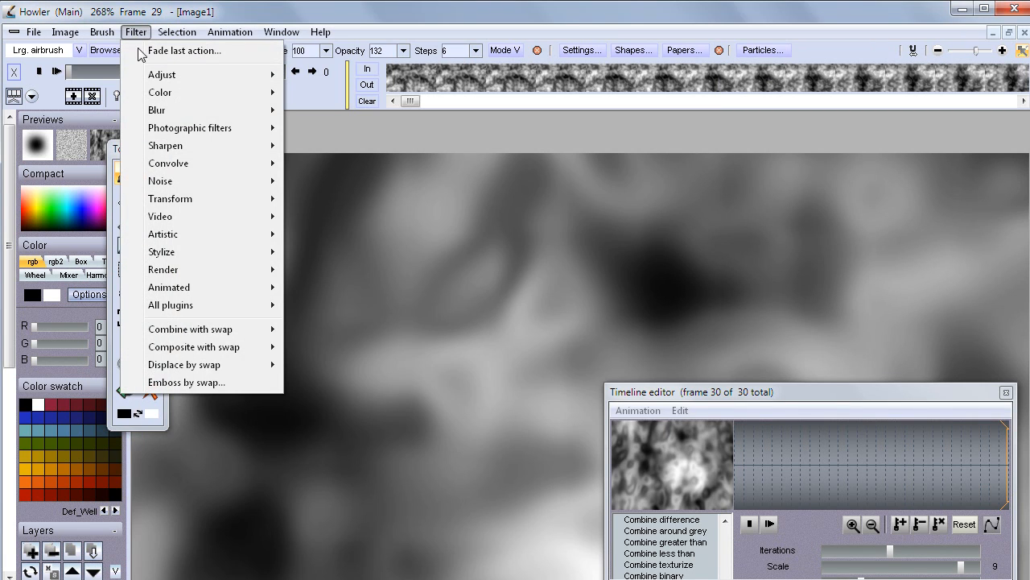
mouse_move(210, 199)
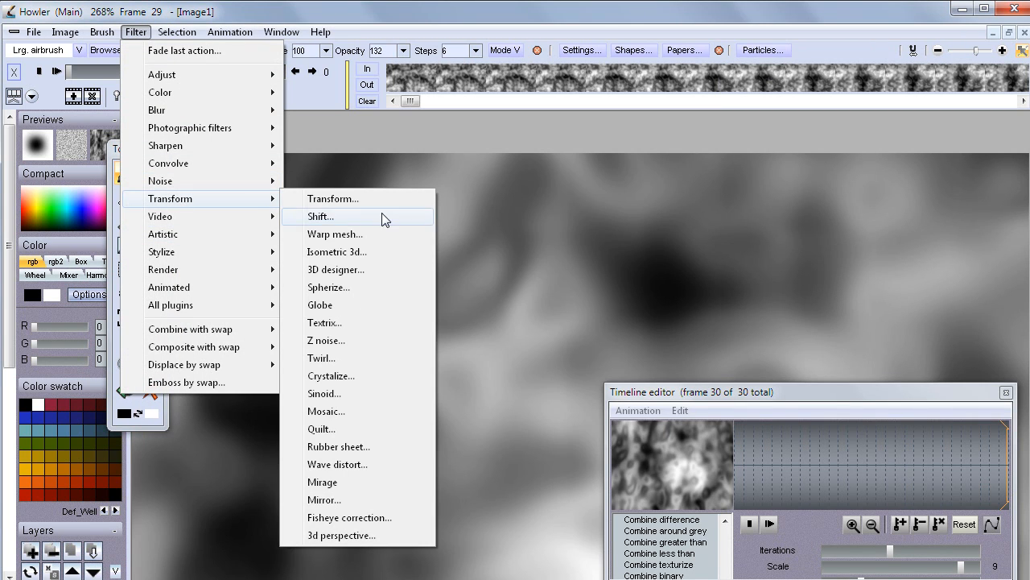
click(339, 272)
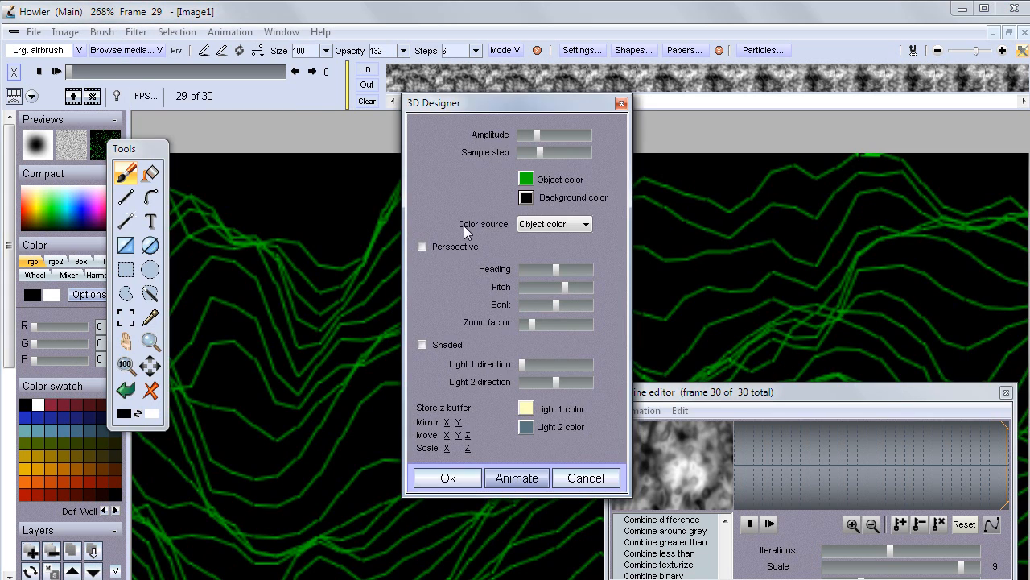
drag(481, 102, 236, 68)
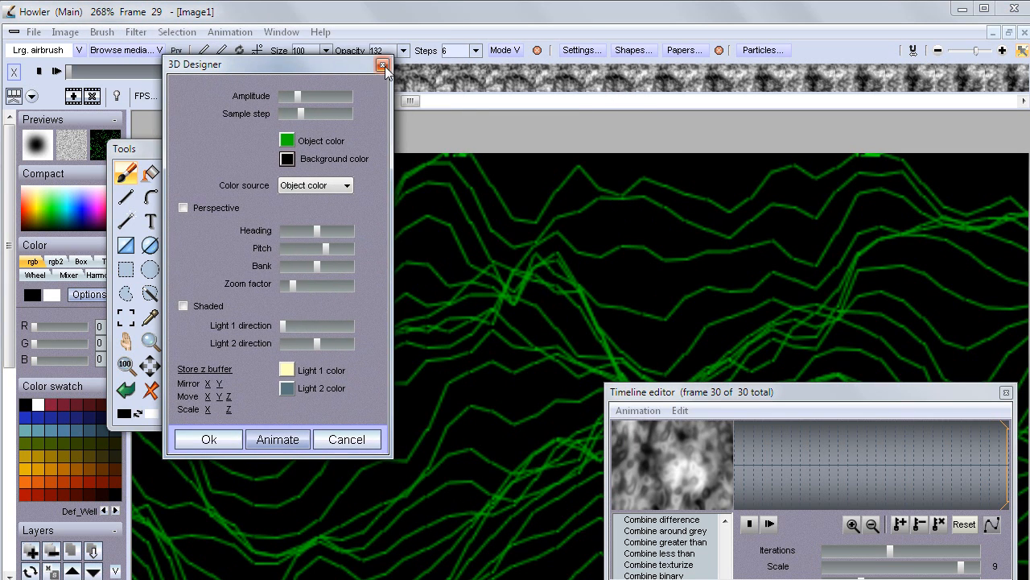
click(346, 441)
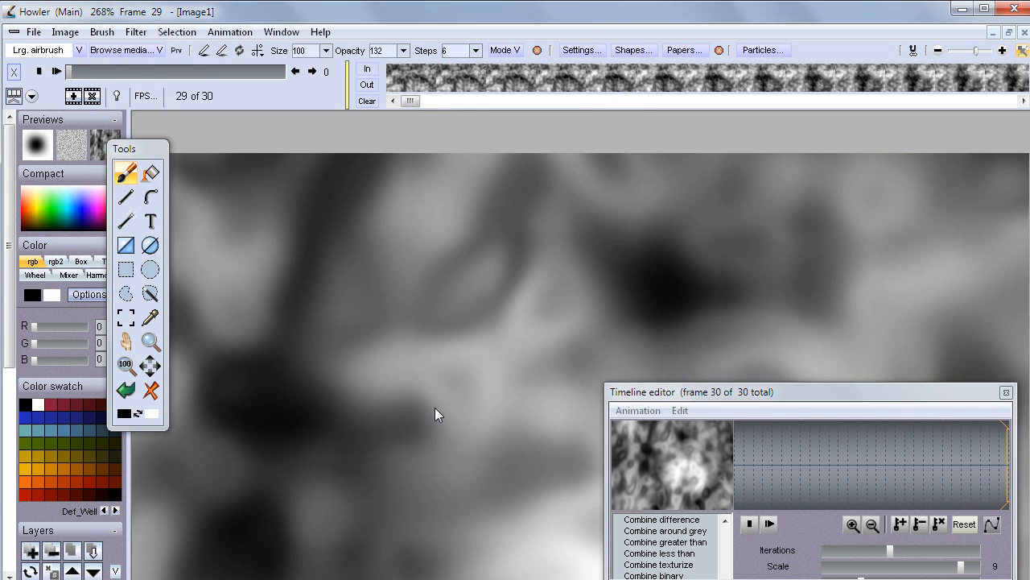
Step: Show the noise image at 100% zoom and open the 3D Designer filter on it, with the timeline editor closed and the image unobstructed
click(127, 364)
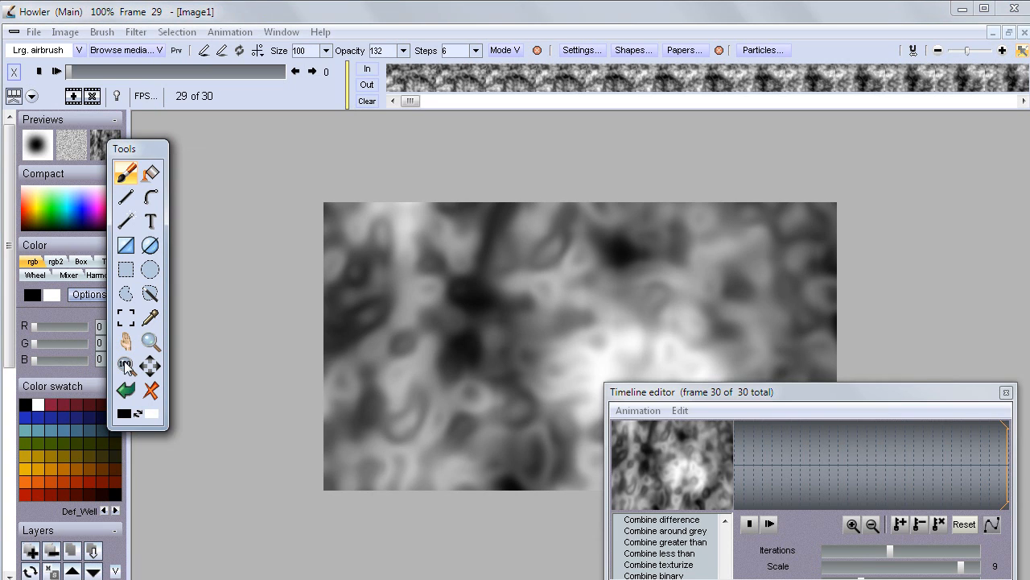
drag(570, 316, 412, 243)
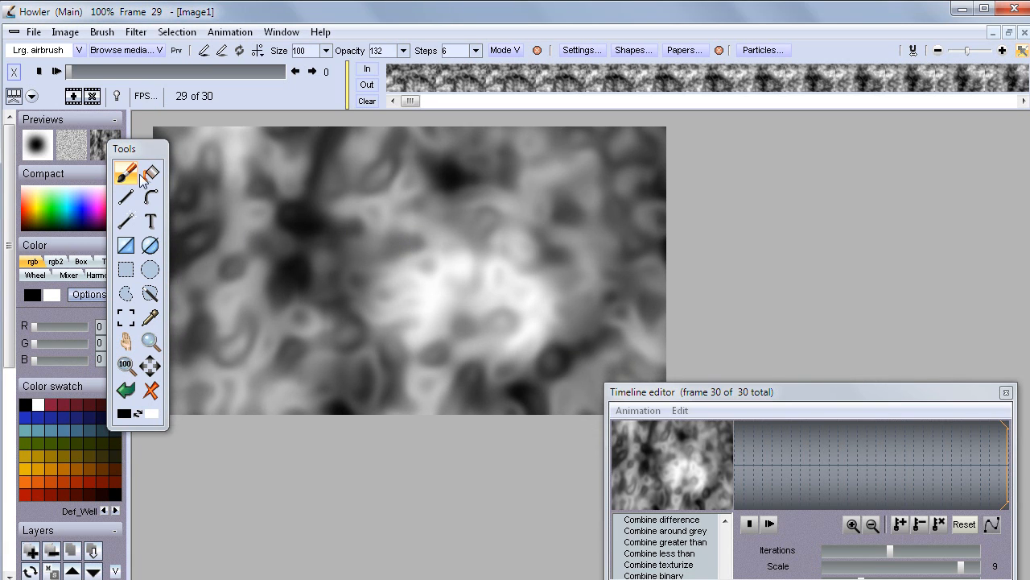
drag(143, 153, 121, 299)
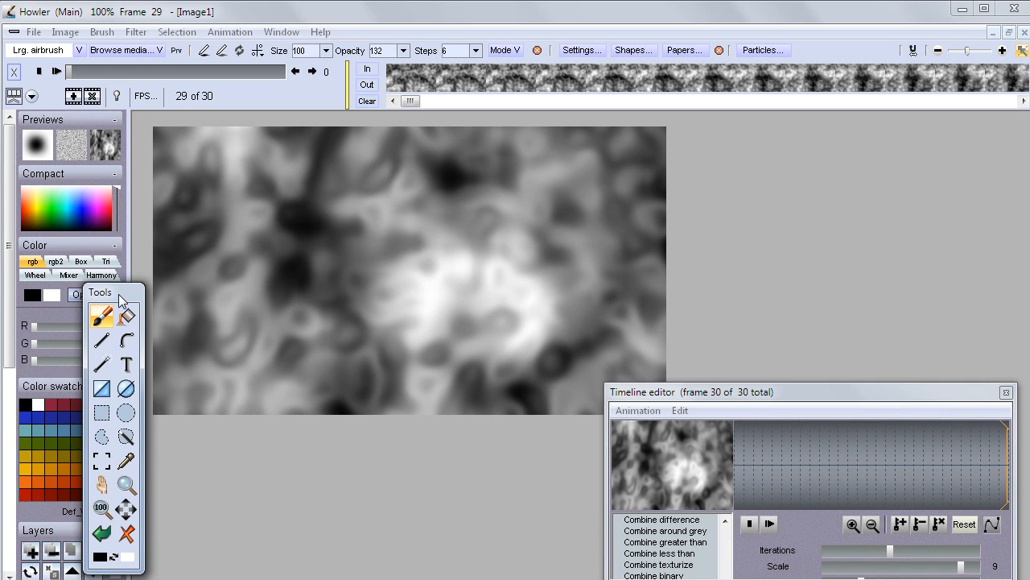
click(136, 33)
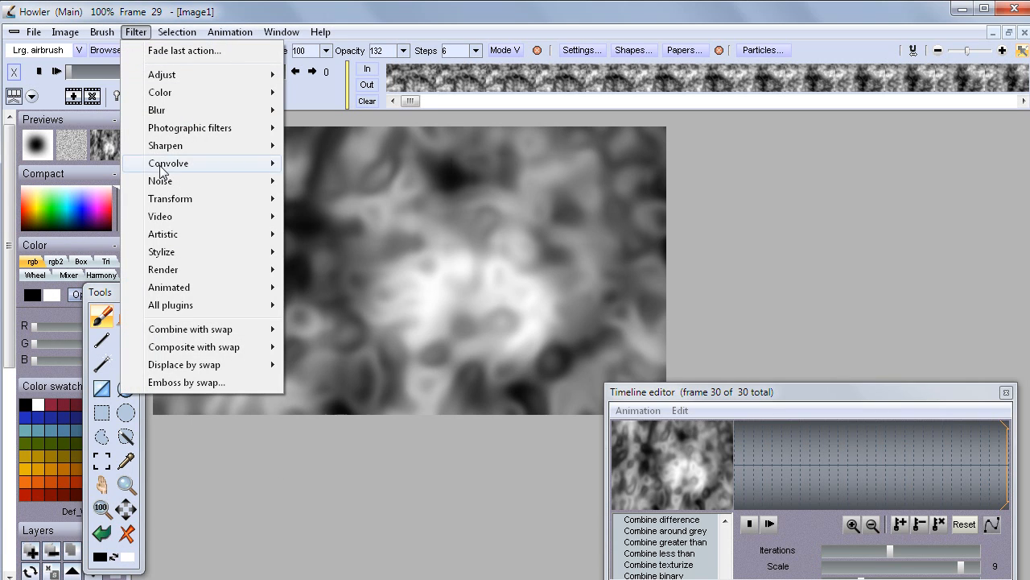
mouse_move(252, 202)
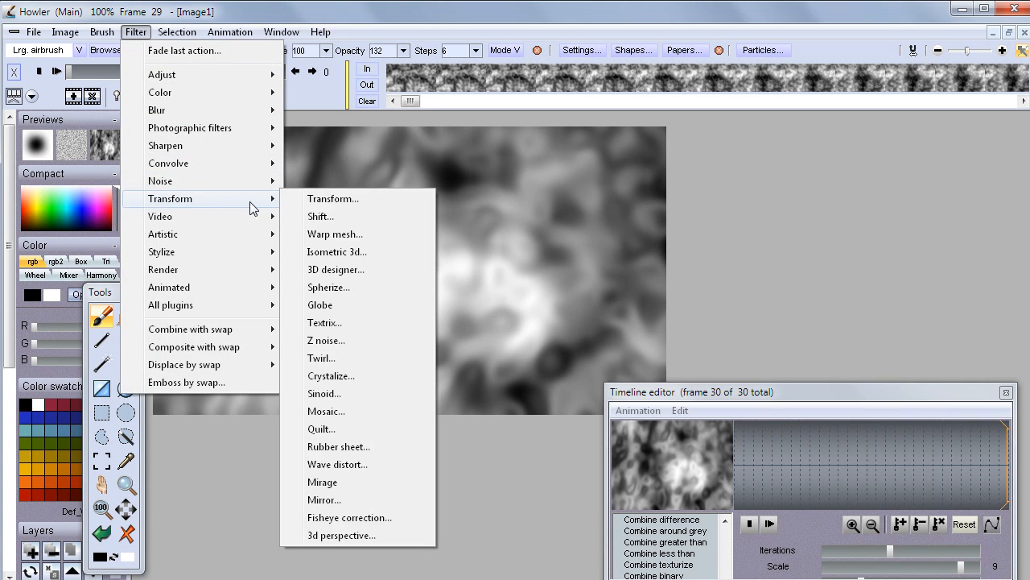
click(344, 270)
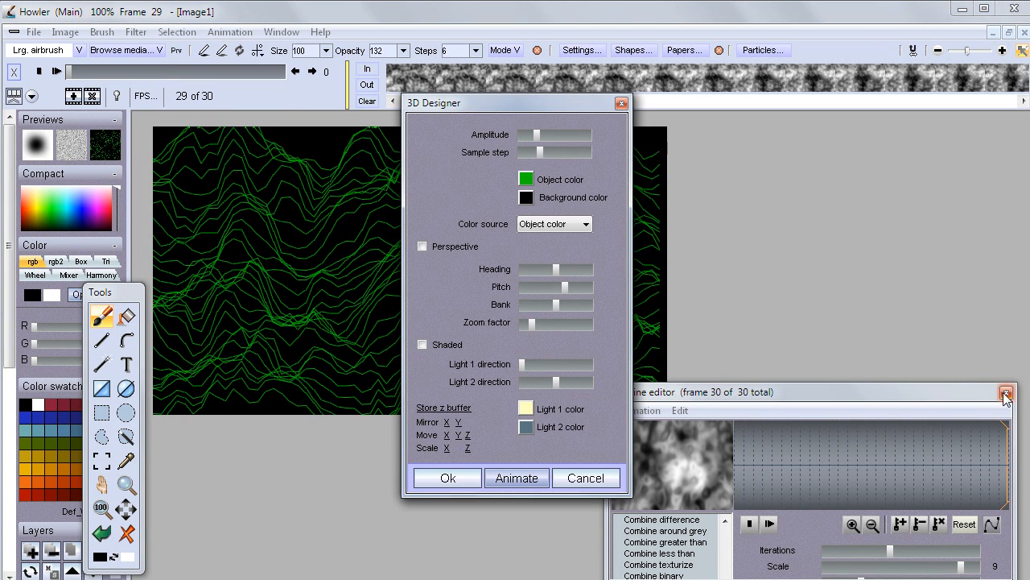
click(1007, 393)
drag(495, 102, 846, 129)
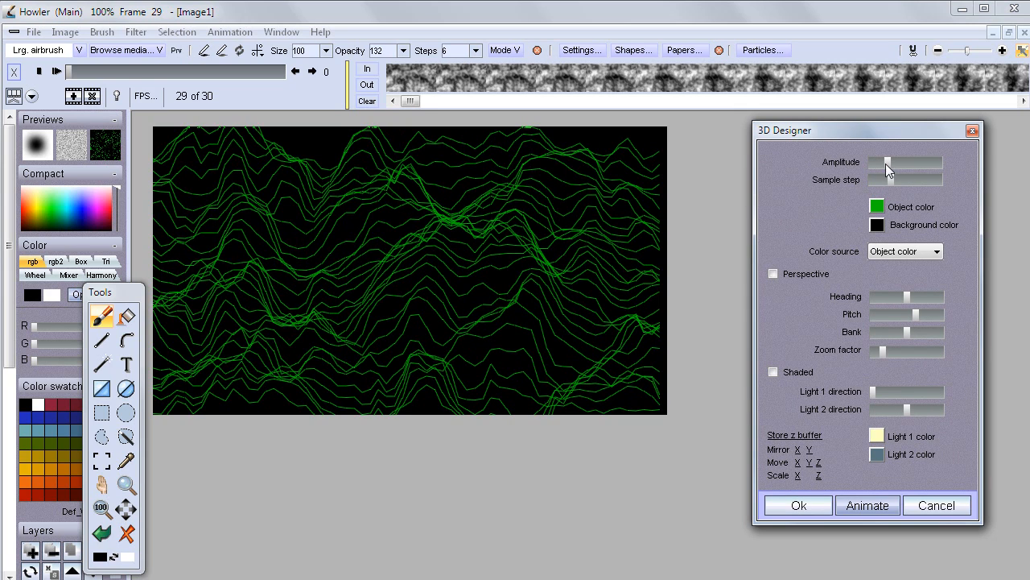
Step: Turn on Perspective and Shaded for the 3D surface and rotate its heading slightly below the middle setting
click(801, 275)
click(787, 369)
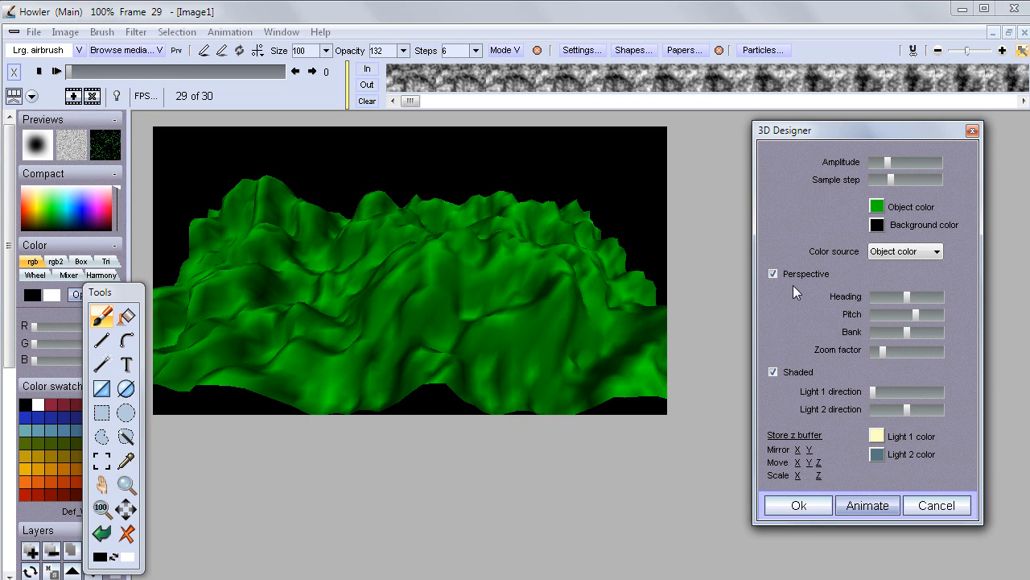
mouse_move(904, 295)
mouse_down()
mouse_move(884, 304)
mouse_move(926, 301)
mouse_move(896, 304)
mouse_up()
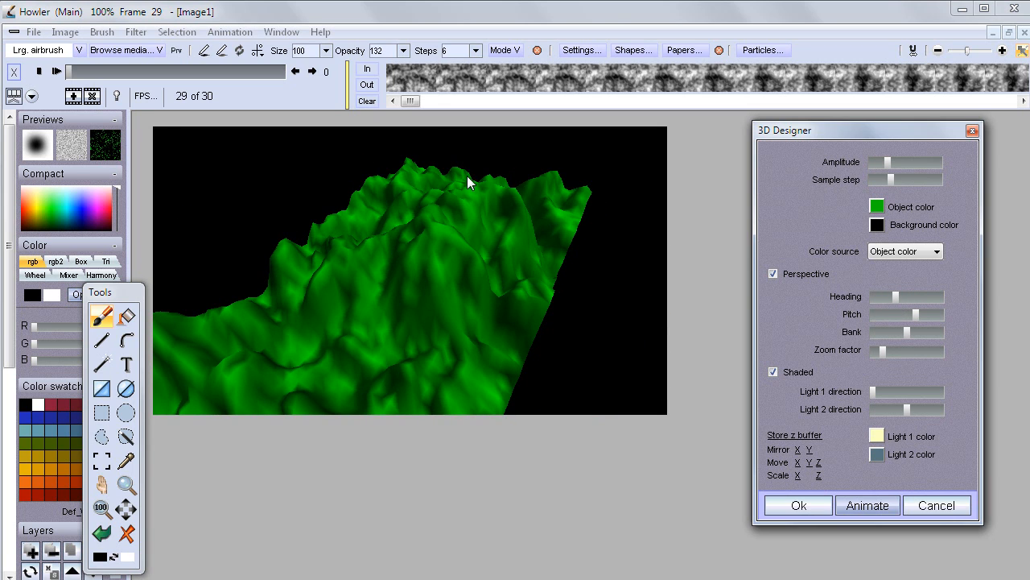
click(414, 101)
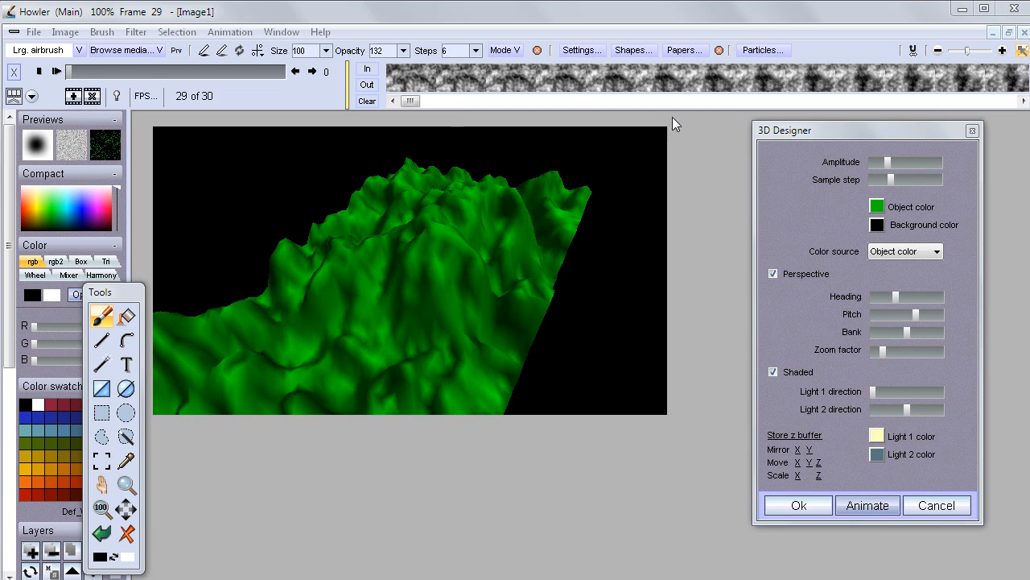
click(787, 191)
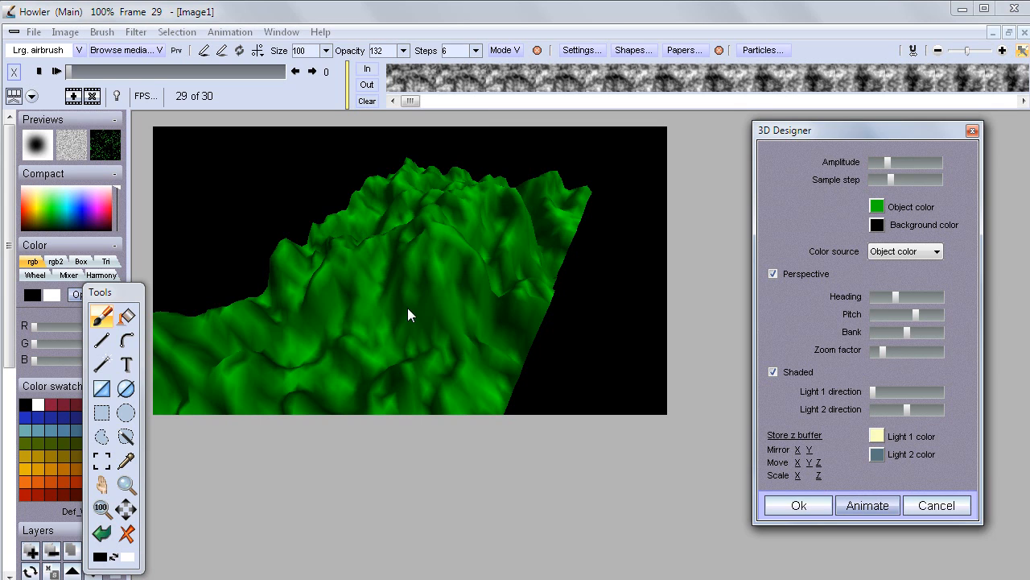
mouse_move(897, 295)
mouse_down()
mouse_move(911, 298)
mouse_move(901, 299)
mouse_up()
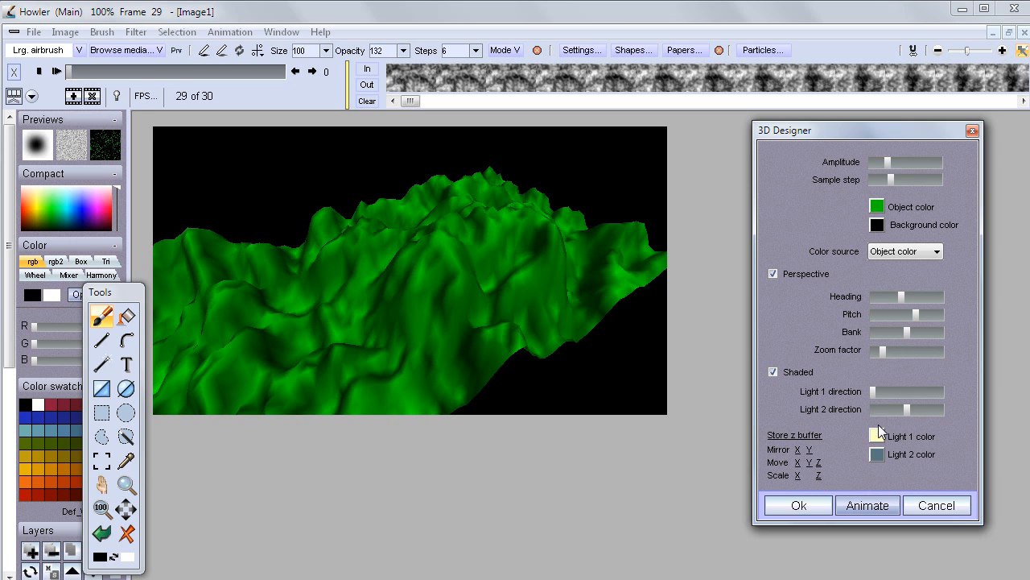
Step: Lower the Light 2 direction to about a quarter of its range and change the object color to an orange-brown
mouse_move(886, 409)
mouse_down()
mouse_move(897, 414)
mouse_move(887, 415)
mouse_up()
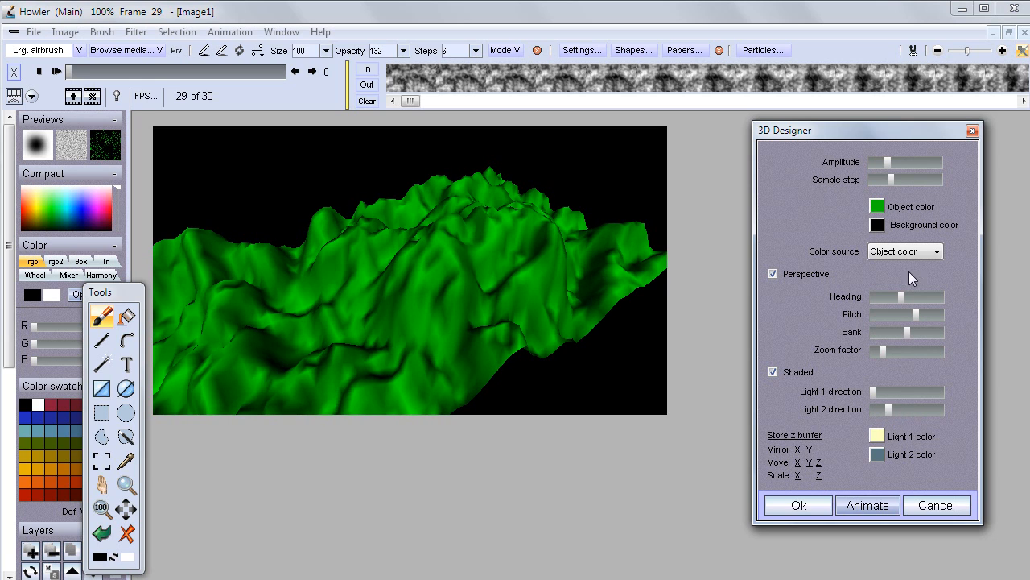
click(873, 201)
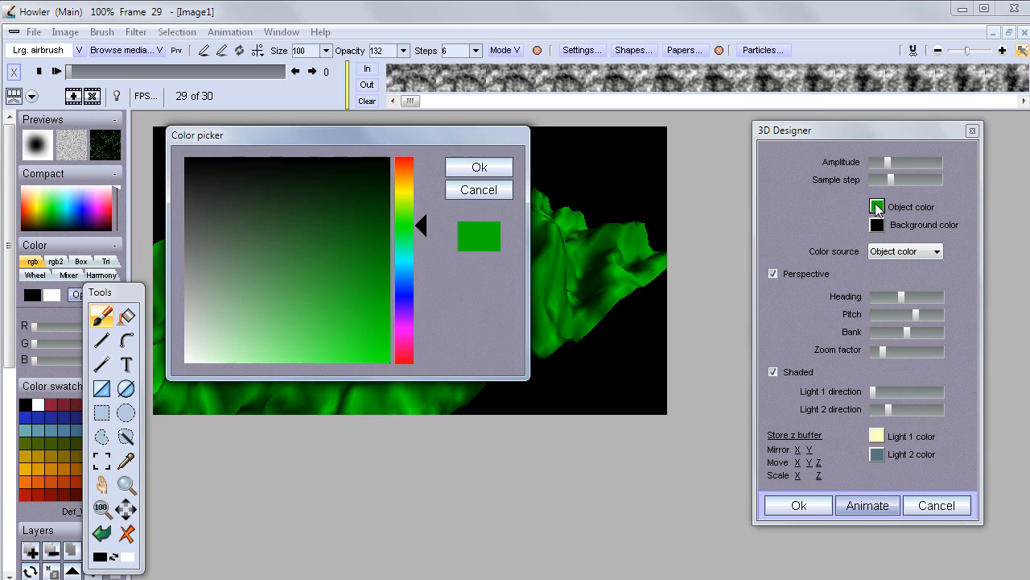
click(406, 178)
click(473, 169)
Step: Compare the From image and From swap image color sources on the 3D surface, and keep From image
click(899, 251)
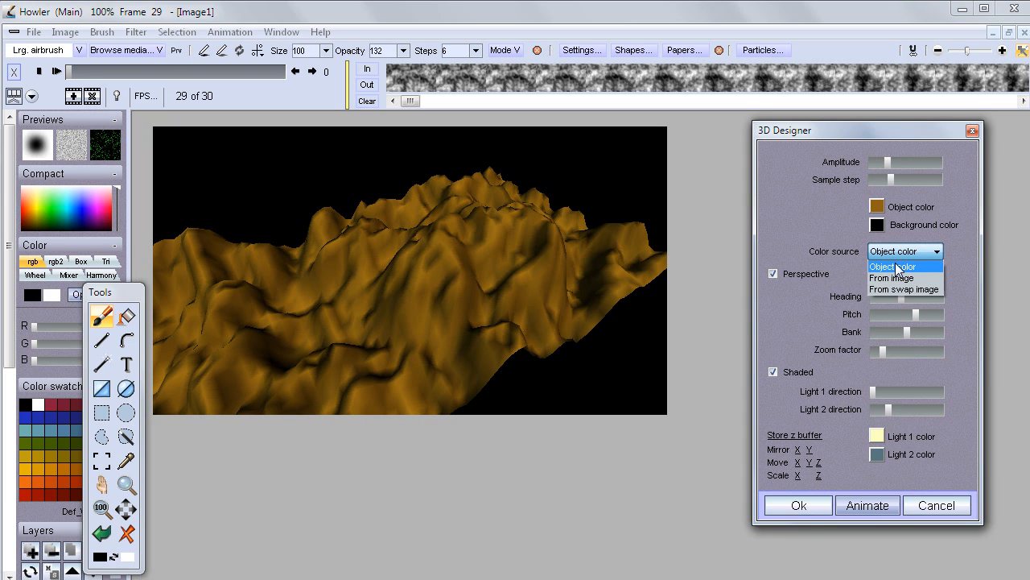
click(897, 280)
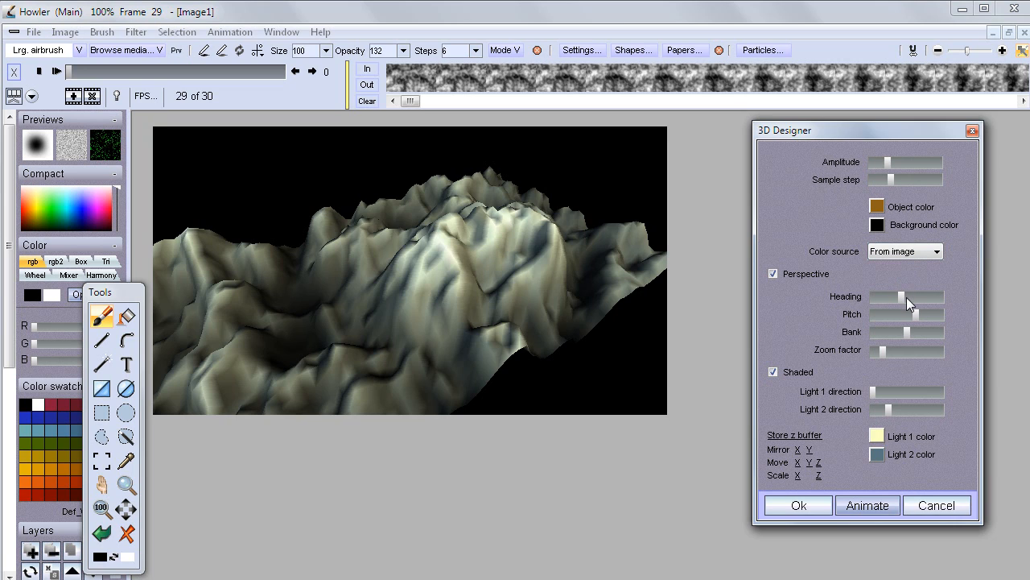
click(901, 252)
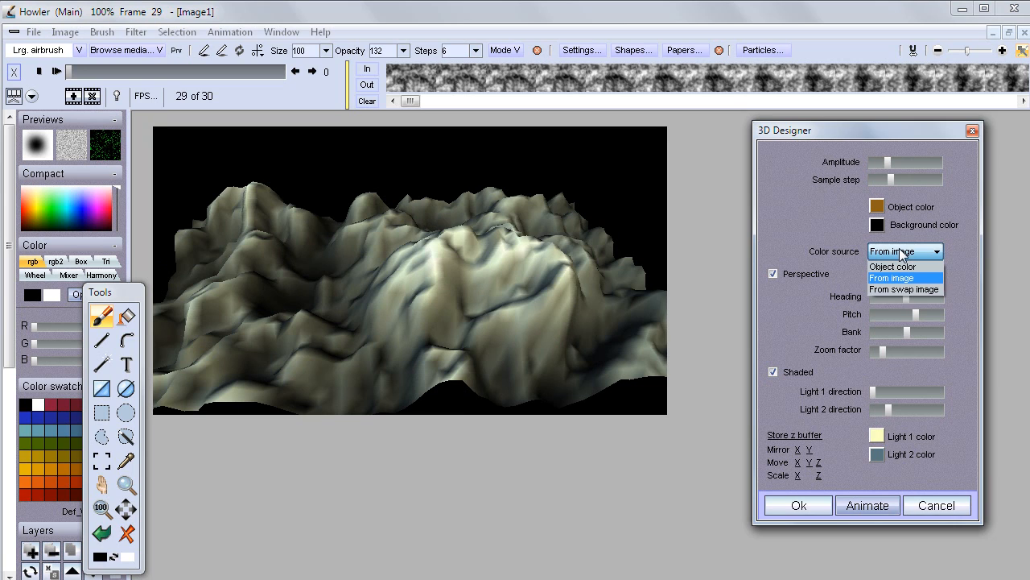
click(896, 290)
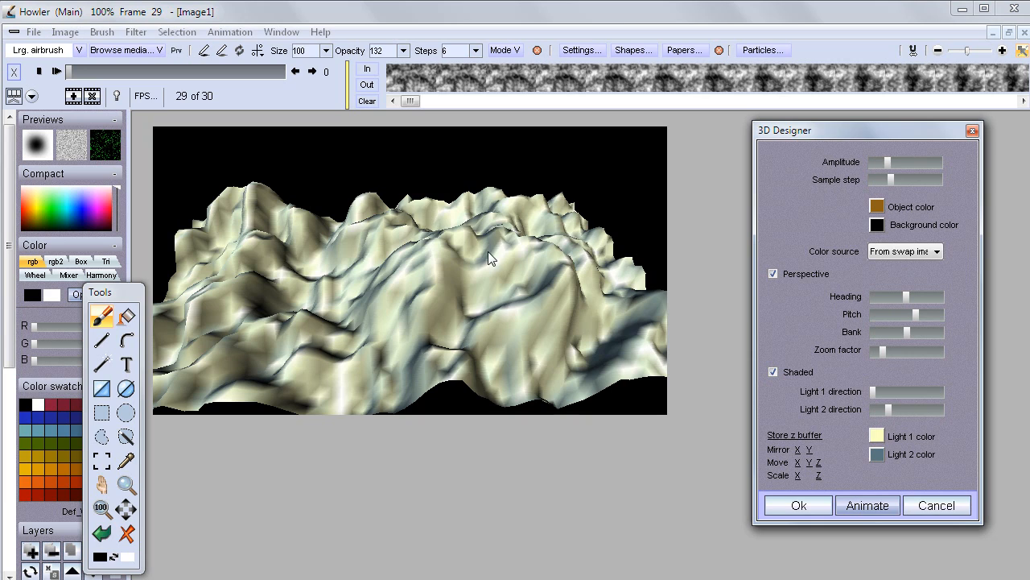
click(902, 257)
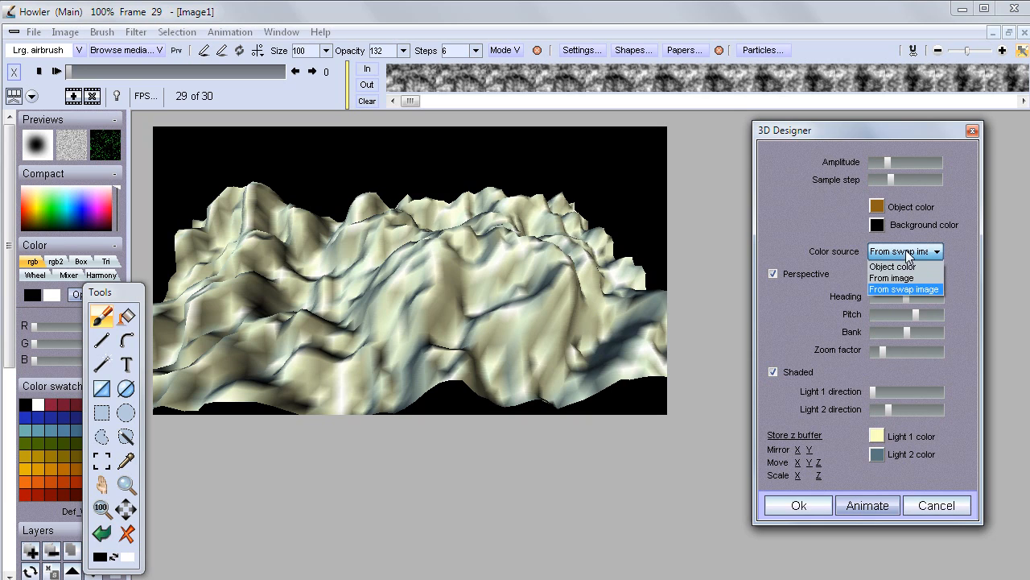
click(890, 277)
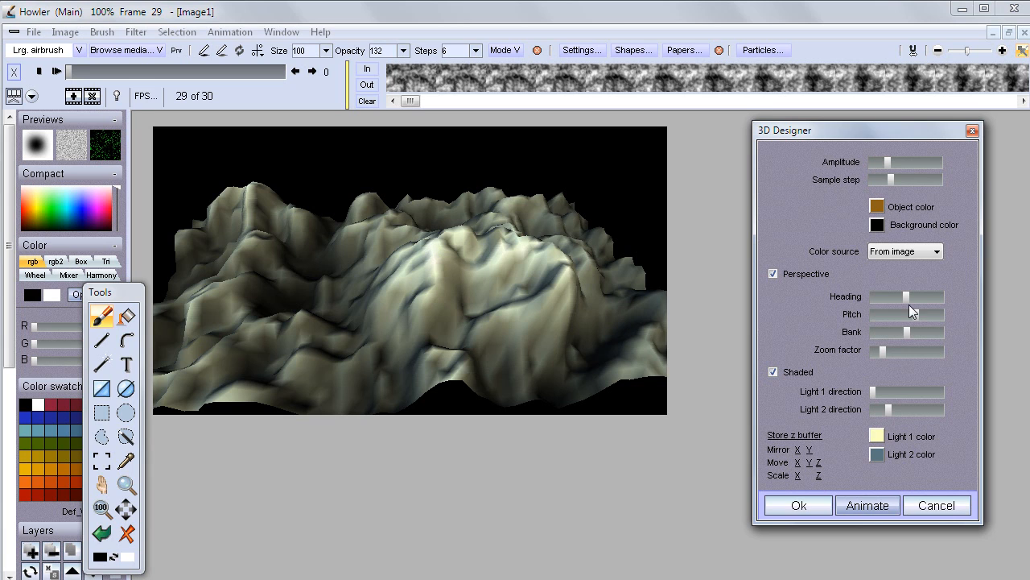
Step: Reduce the sample step to its minimum, lower the amplitude slightly and raise the pitch a little
mouse_move(888, 179)
mouse_down()
mouse_move(858, 177)
mouse_move(919, 178)
mouse_move(864, 178)
mouse_move(916, 160)
mouse_move(864, 173)
mouse_move(939, 173)
mouse_move(886, 178)
mouse_up()
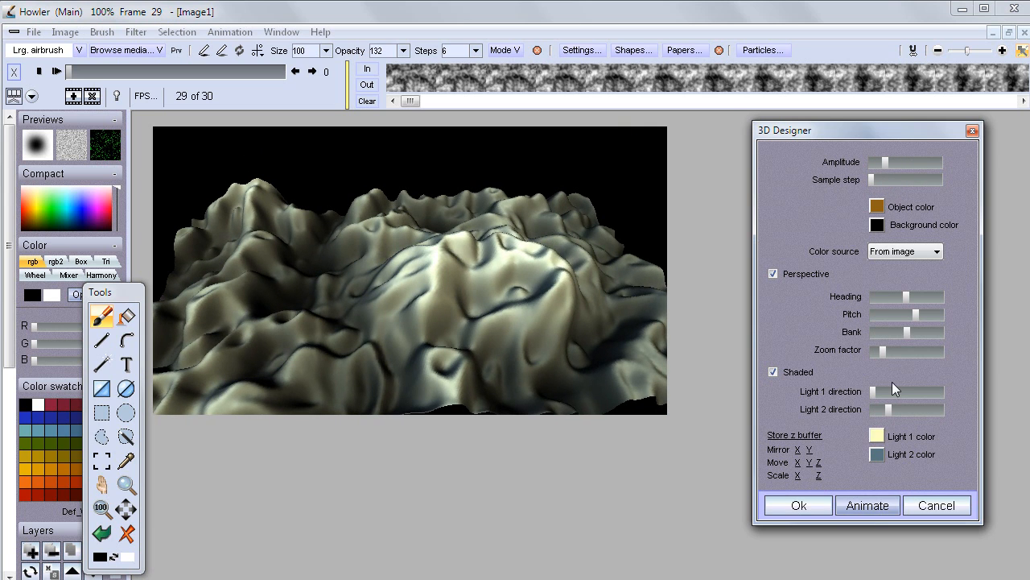
mouse_move(913, 312)
mouse_down()
mouse_move(902, 315)
mouse_move(914, 316)
mouse_up()
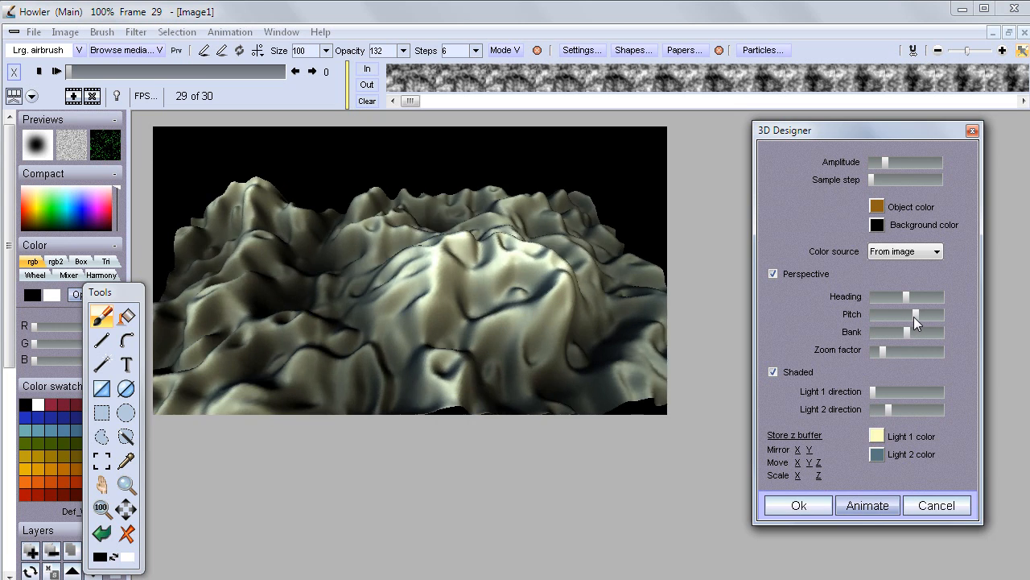
drag(904, 334, 916, 315)
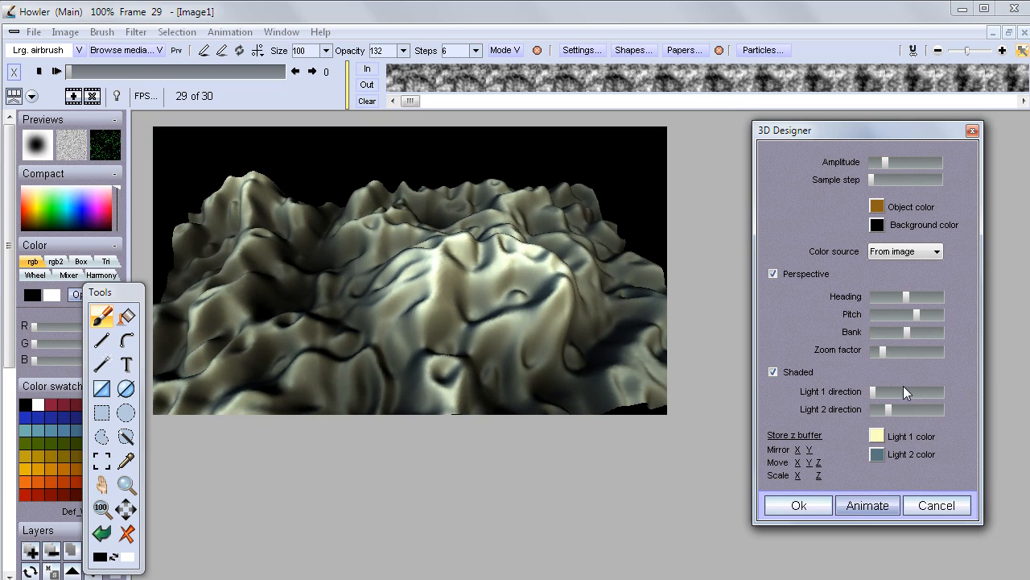
Step: Render the 3D Designer effect across the animation with heading, pitch and bank speeds at 0.0, then play it back and stop
click(868, 505)
drag(517, 198, 782, 156)
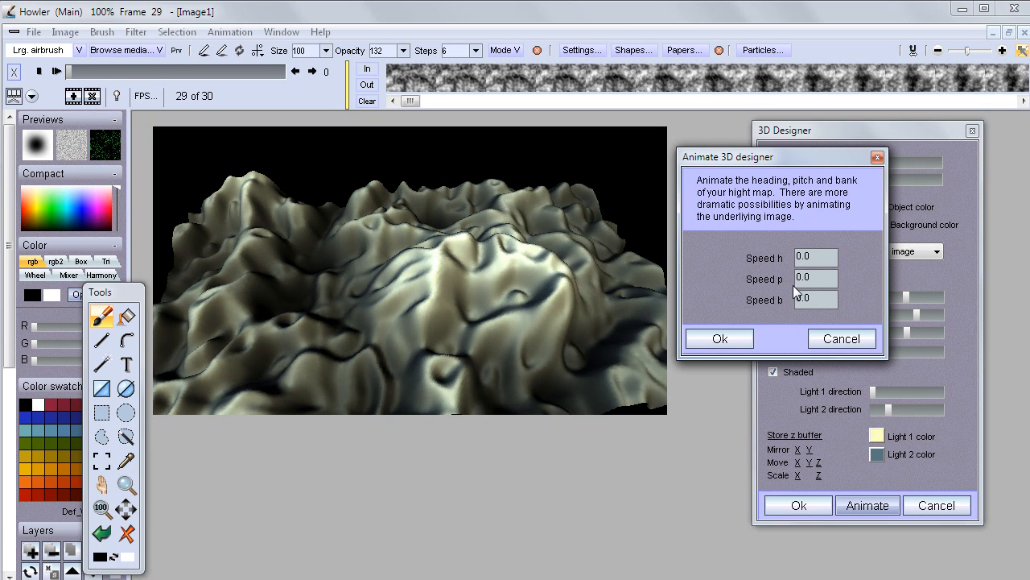
drag(809, 154, 680, 251)
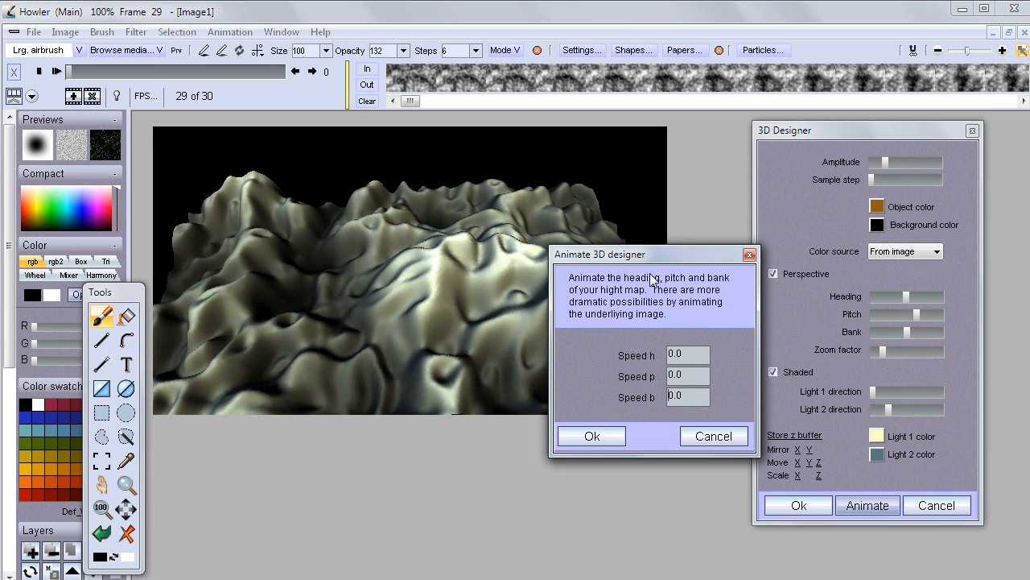
drag(650, 259, 794, 206)
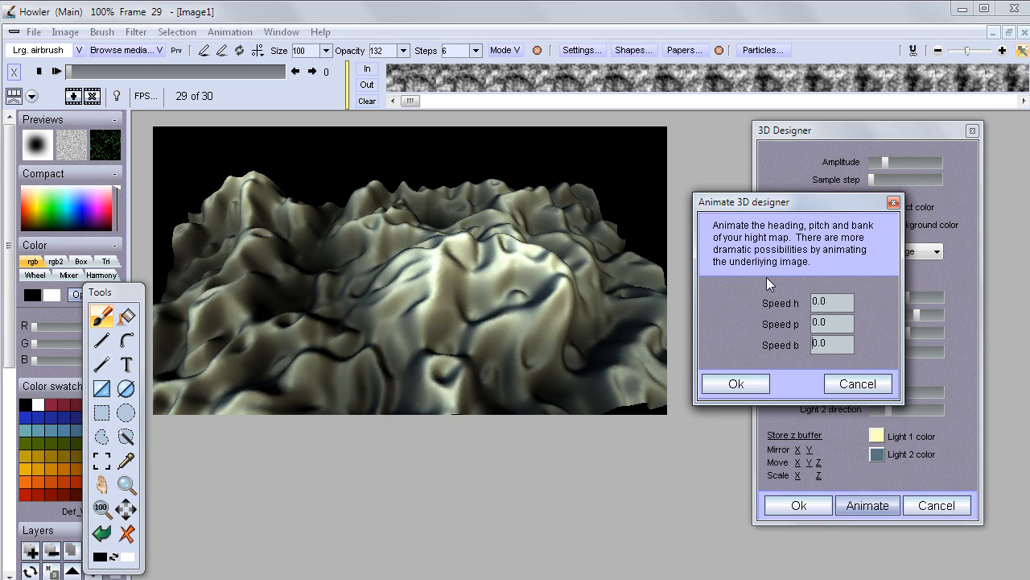
click(734, 385)
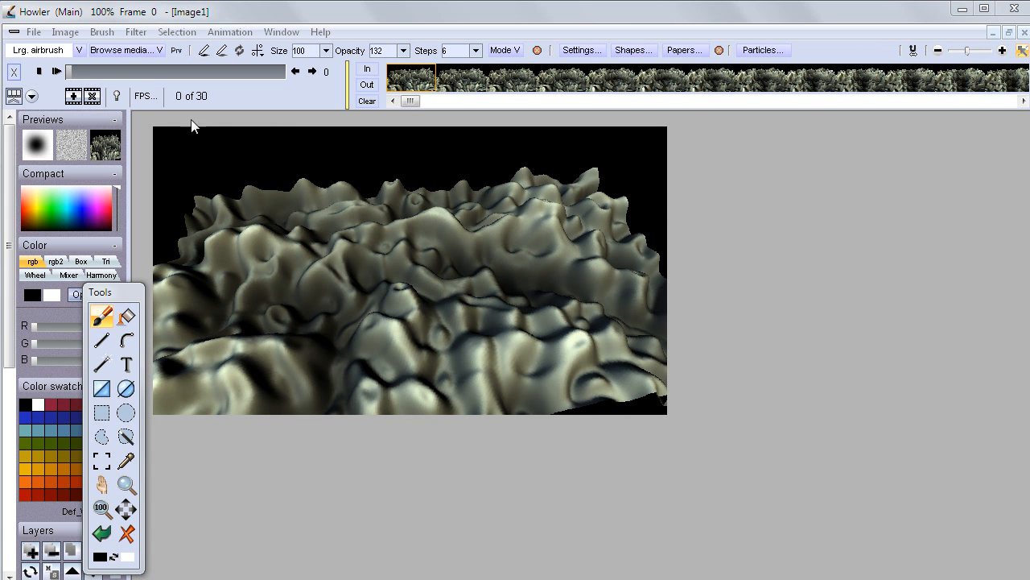
click(57, 72)
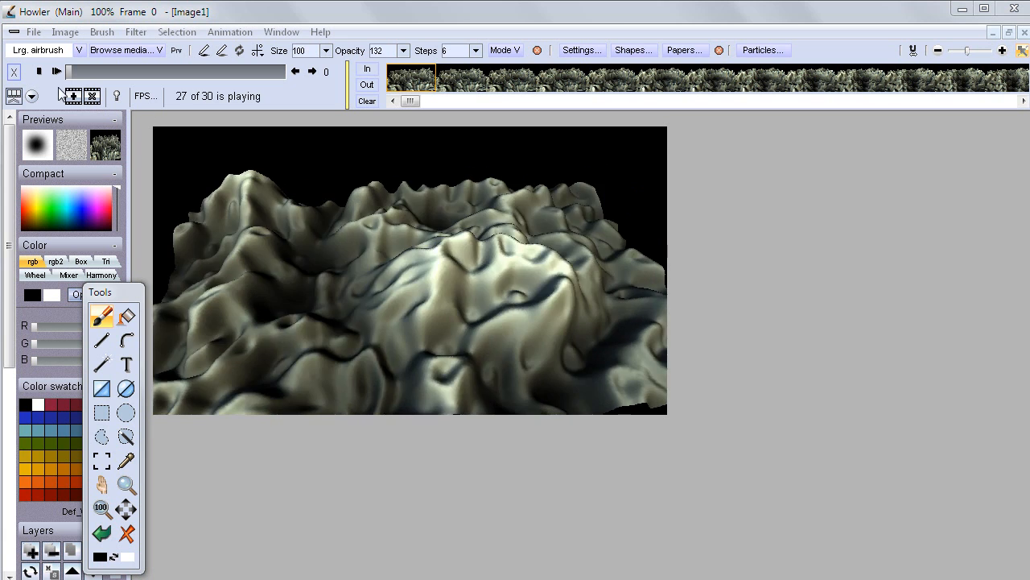
click(38, 71)
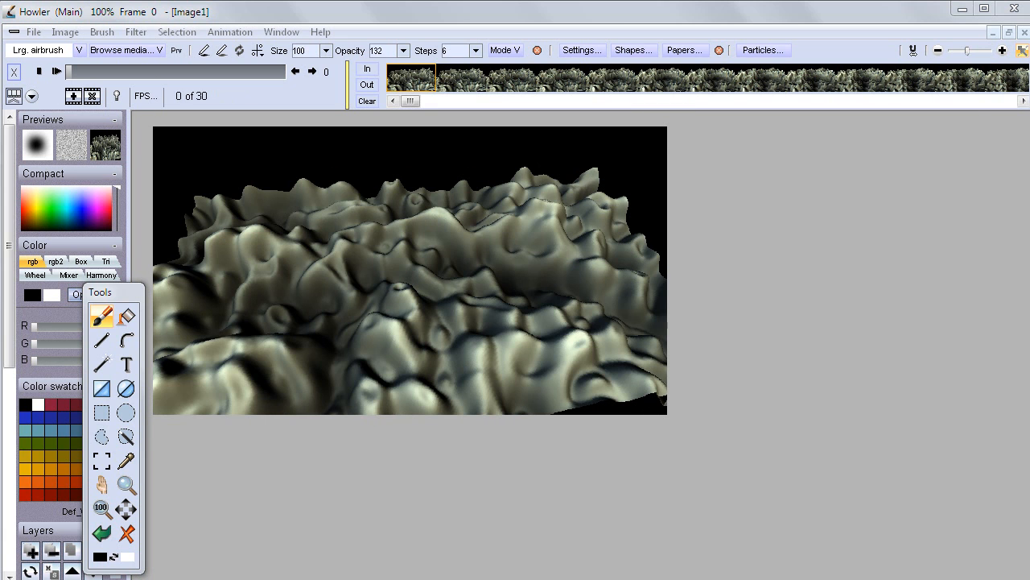